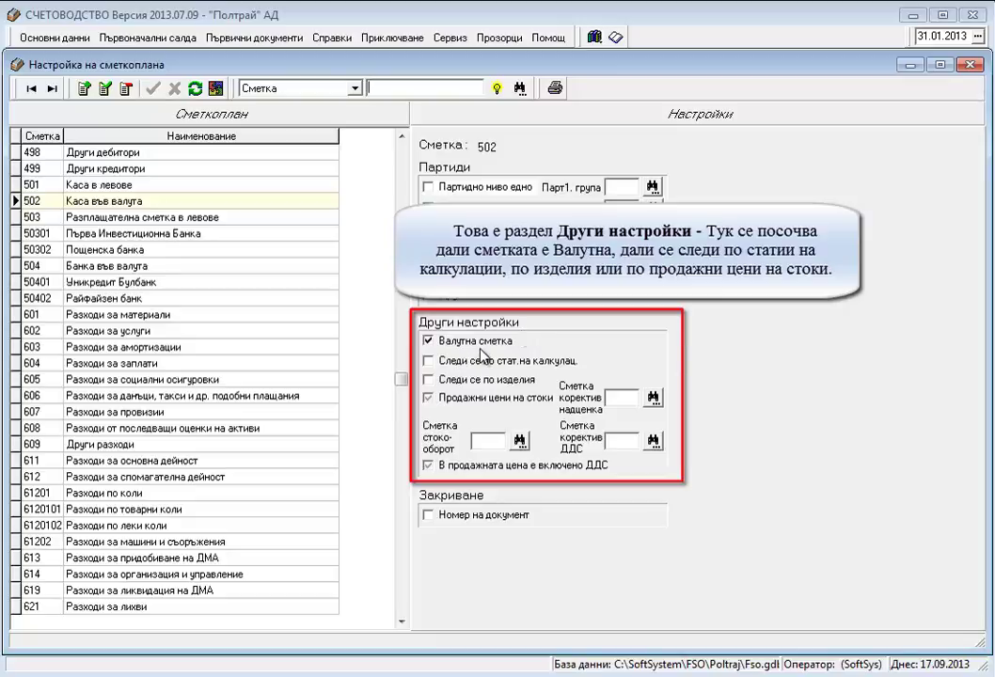
Step: View the settings of accounts 611, 50301 and 50401 in the chart of accounts, and close its setup window
{"action": "left_click", "coordinate": [203, 462]}
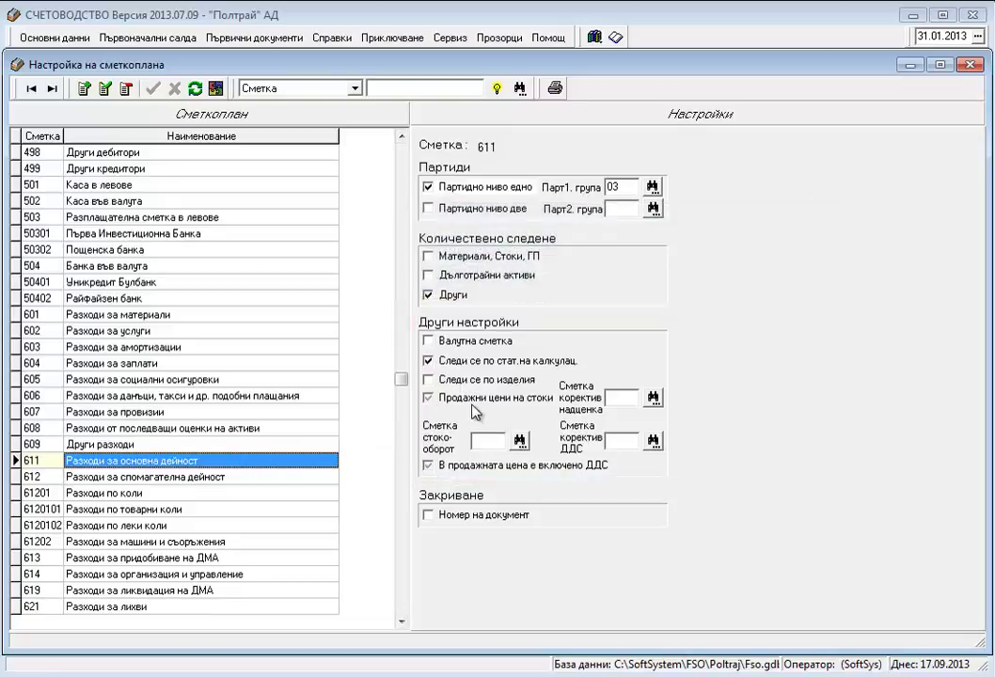
{"action": "left_click", "coordinate": [82, 236]}
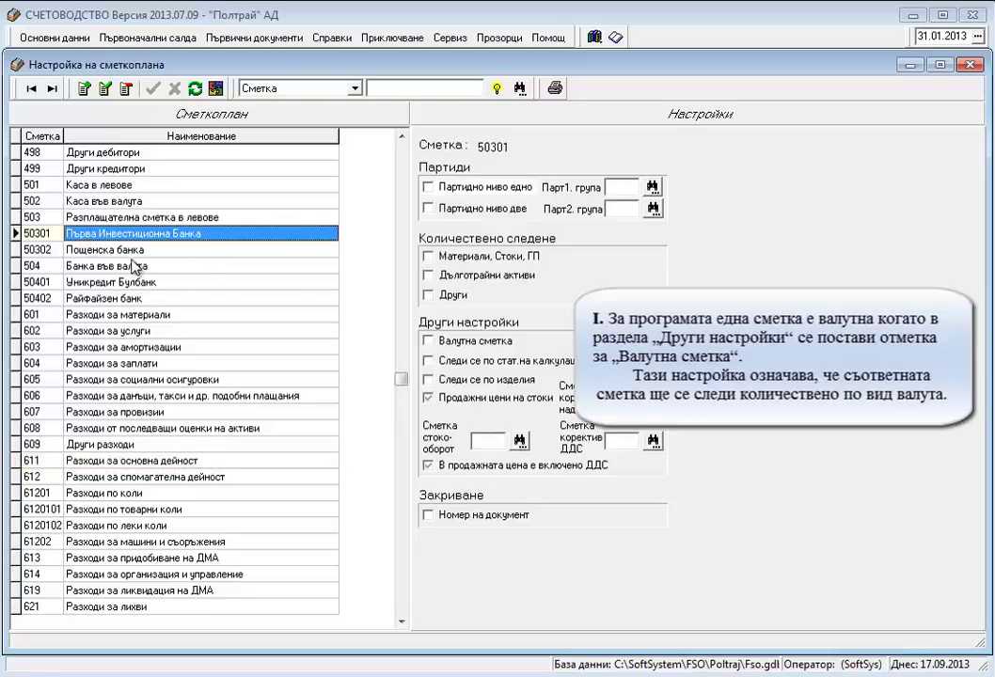
{"action": "left_click", "coordinate": [109, 284]}
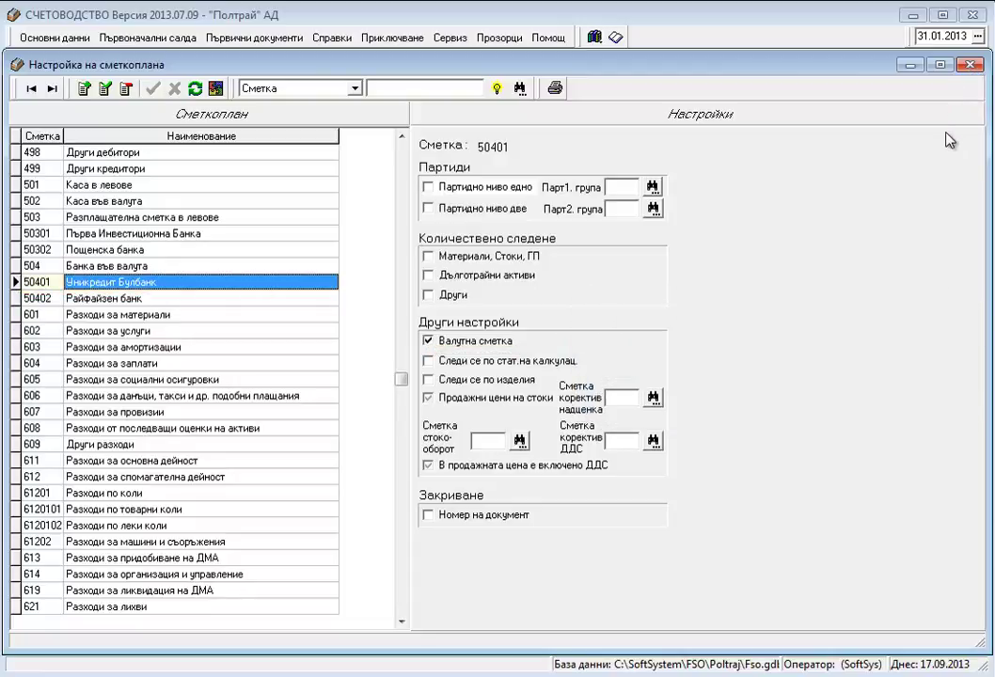
{"action": "left_click", "coordinate": [969, 65]}
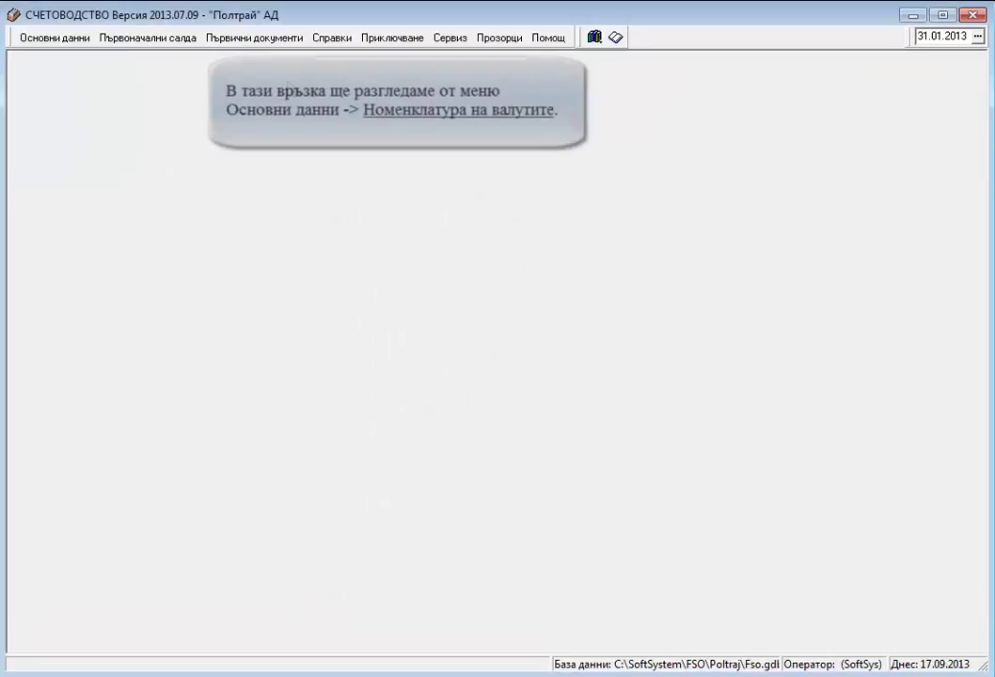
Step: Open Номенклатура на валутите and examine the EURO currency entry and its exchange rate by date
{"action": "left_click", "coordinate": [32, 47]}
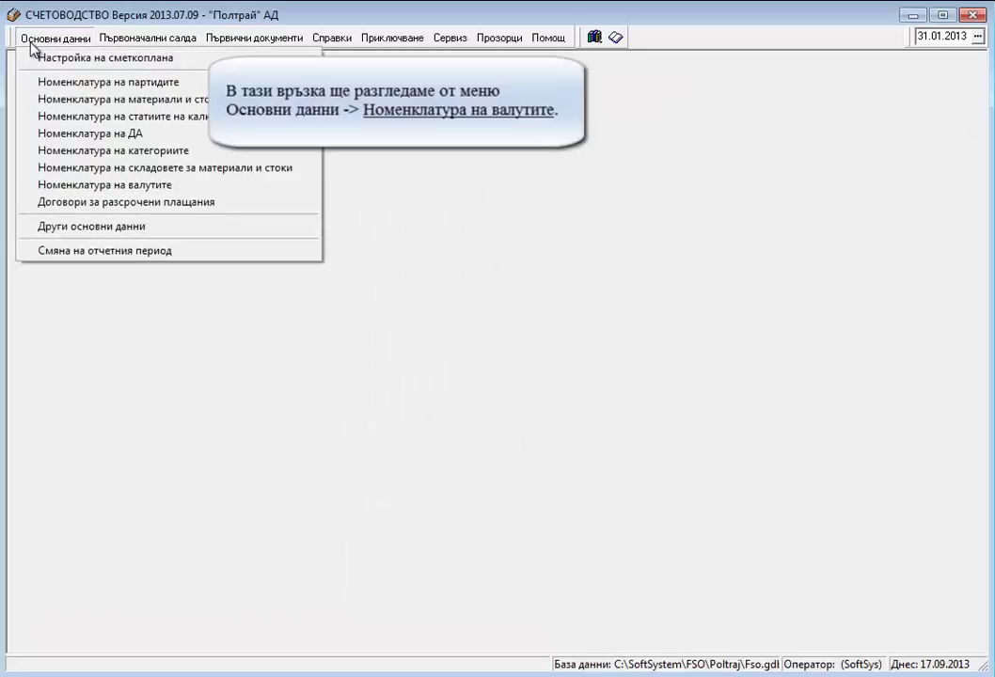
{"action": "left_click", "coordinate": [38, 186]}
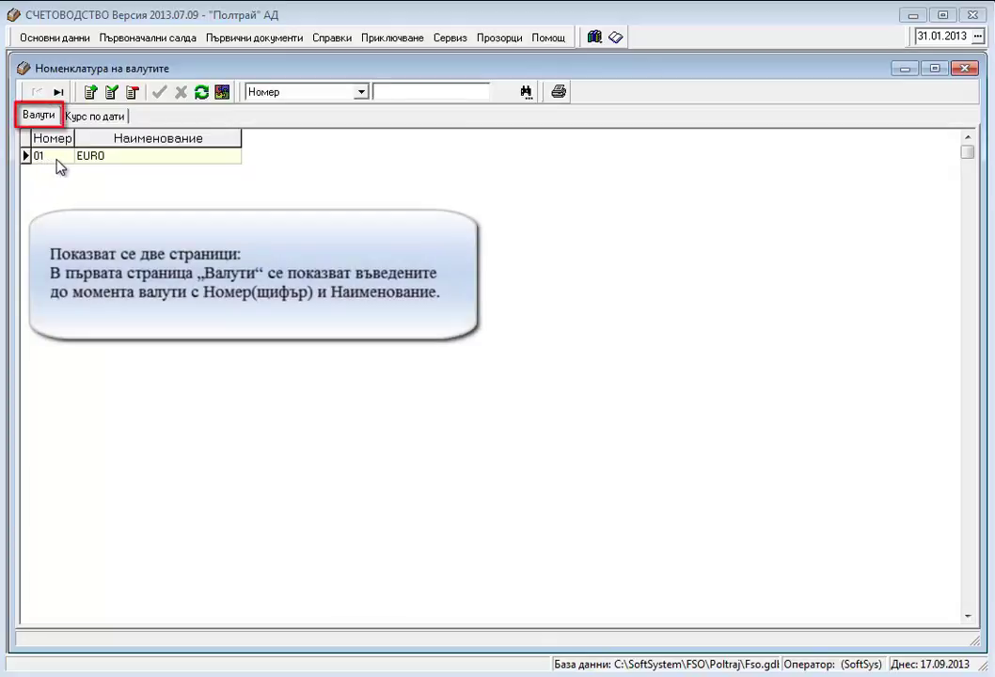
{"action": "left_click", "coordinate": [55, 158]}
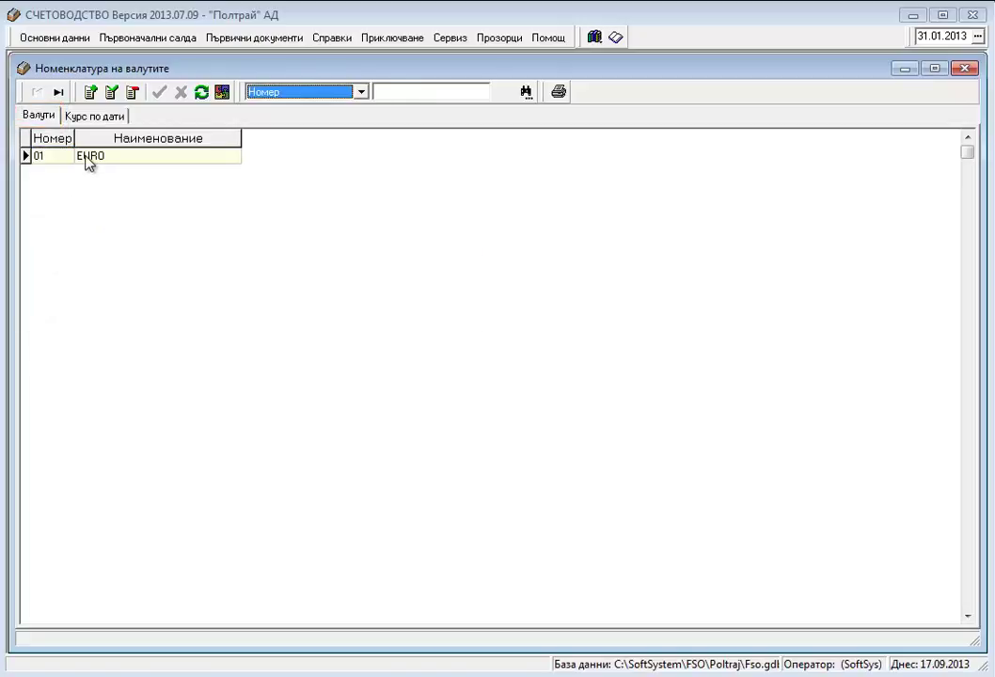
{"action": "left_click", "coordinate": [65, 113]}
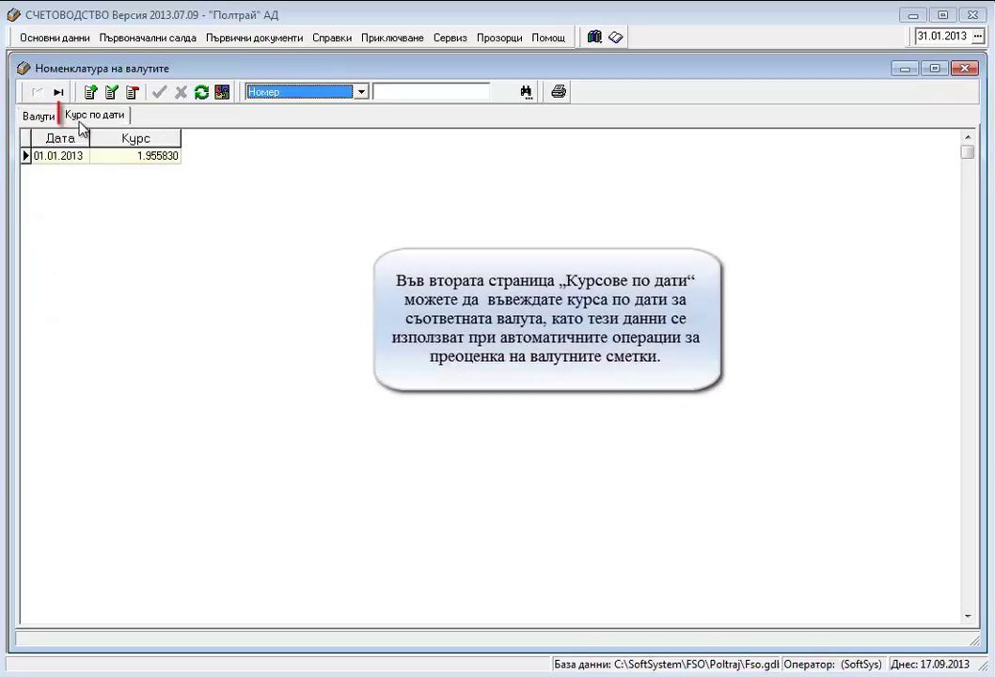
{"action": "left_click", "coordinate": [41, 162]}
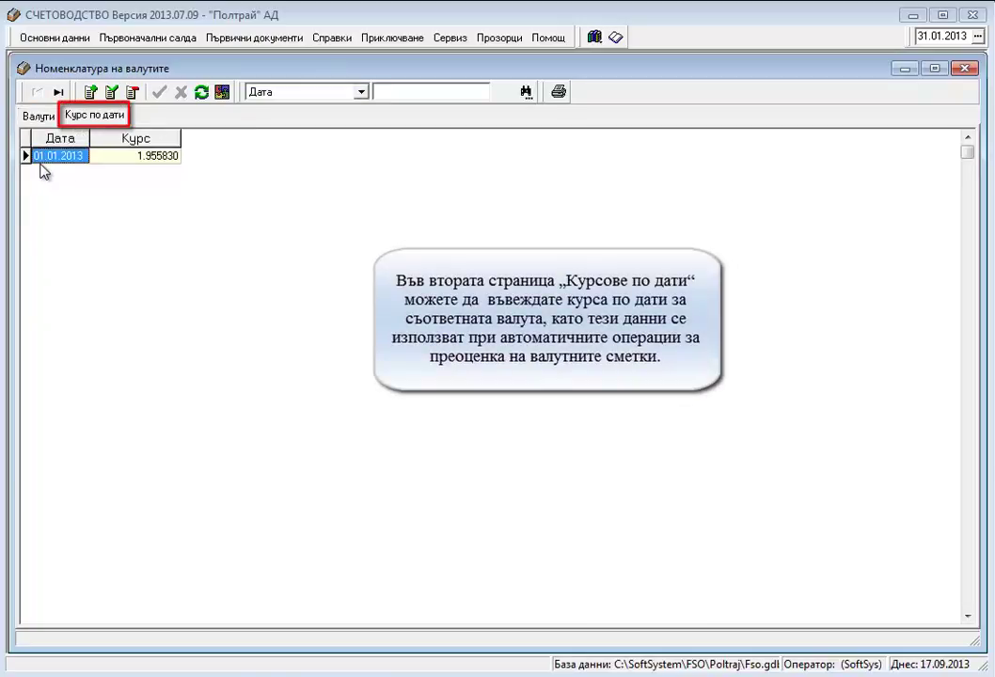
{"action": "key", "text": "Tab"}
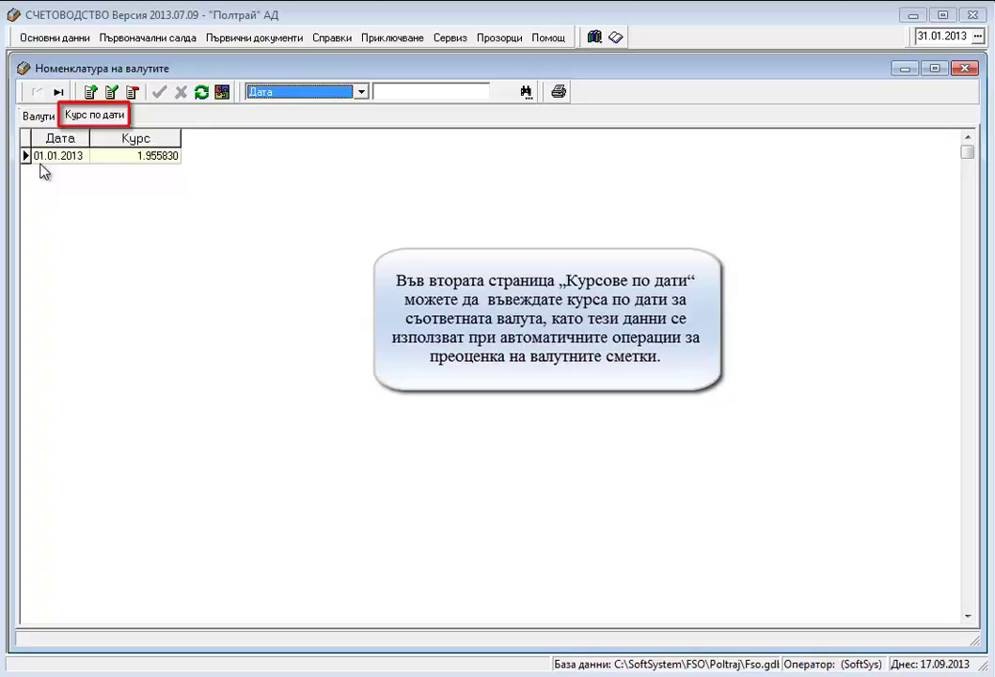
{"action": "left_click", "coordinate": [104, 158]}
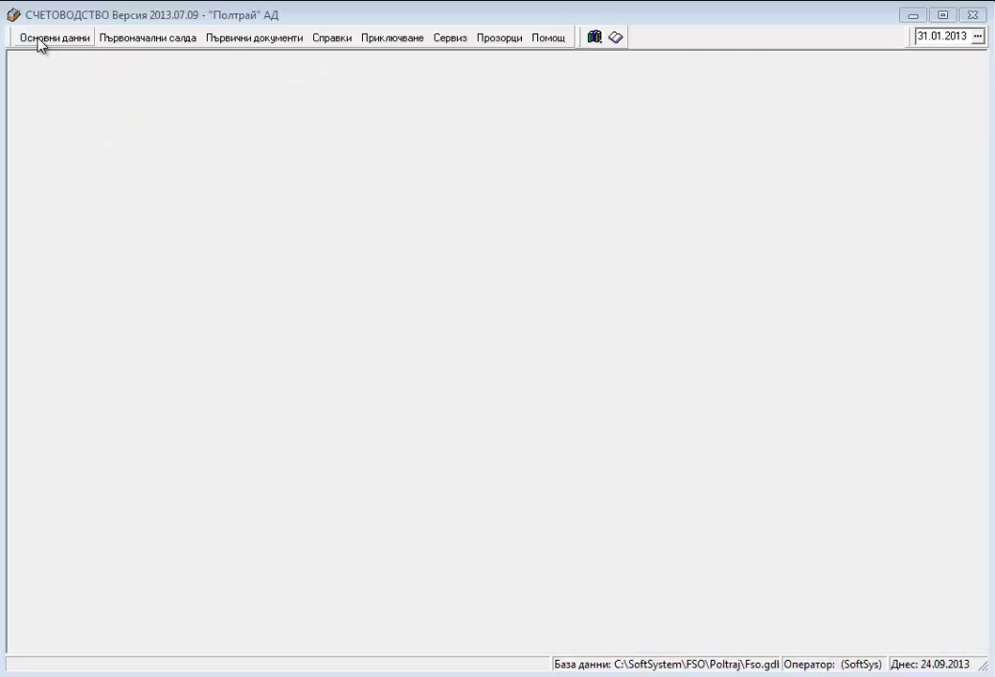
Step: Open Настройка на сметкоплана, view the settings of account 611, and close the window
{"action": "left_click", "coordinate": [37, 38]}
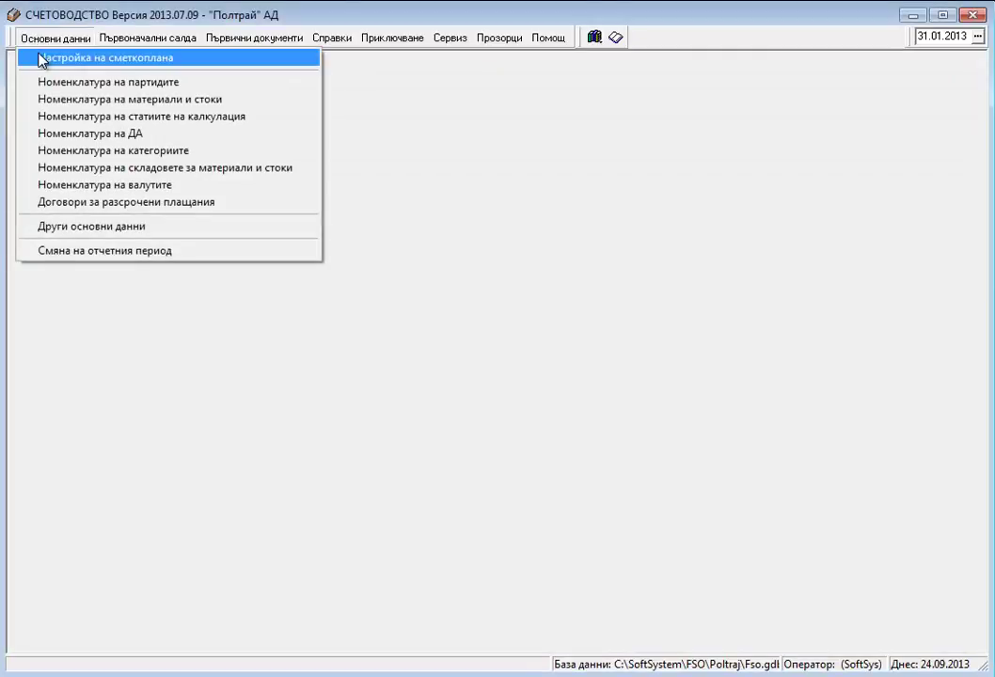
{"action": "left_click", "coordinate": [42, 58]}
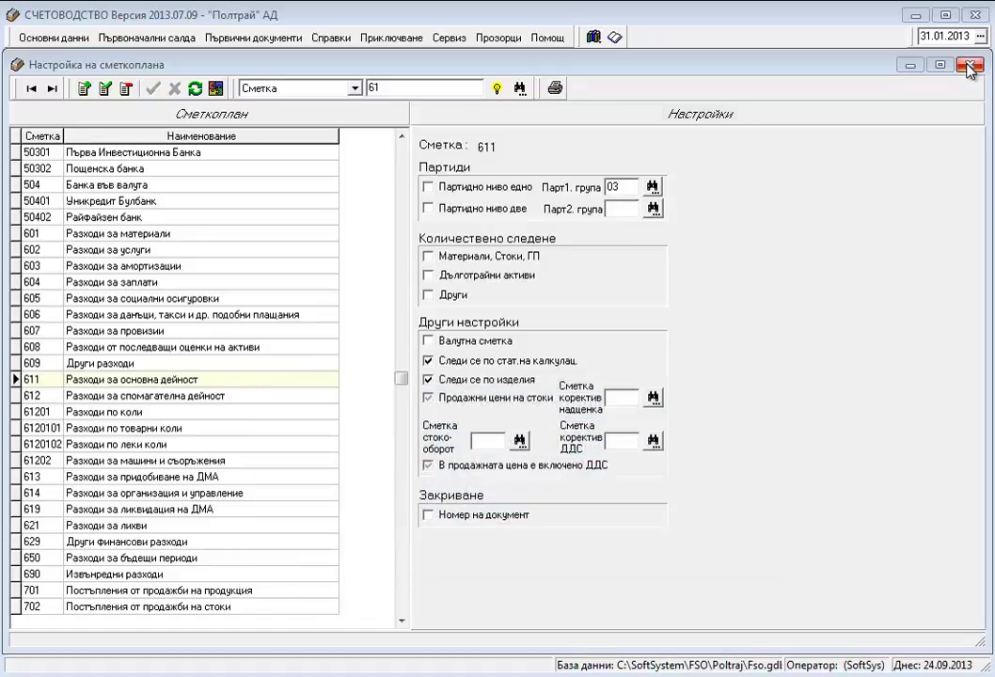
{"action": "left_click", "coordinate": [969, 67]}
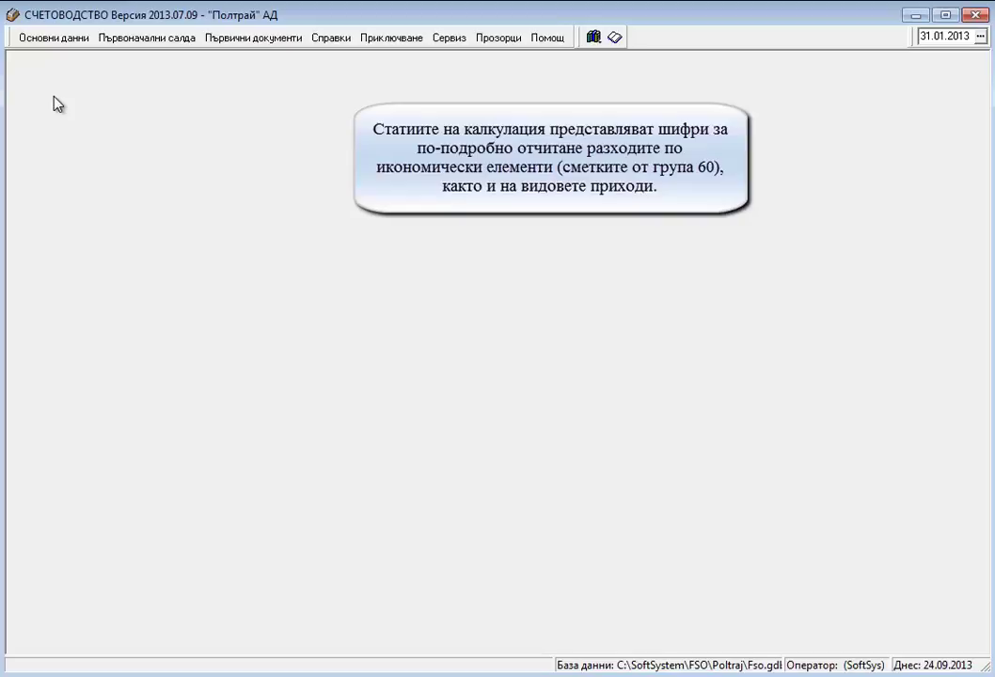
Step: Open Номенклатура на статиите на калкулация and view groups 04 and 01, including group 01's number and name
{"action": "left_click", "coordinate": [29, 41]}
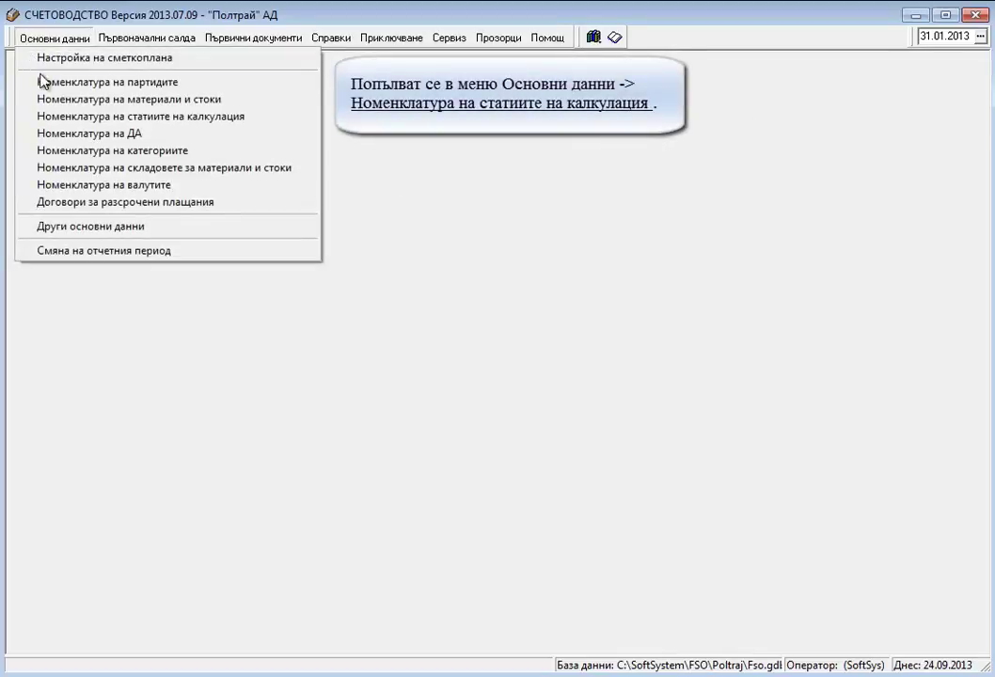
{"action": "left_click", "coordinate": [42, 117]}
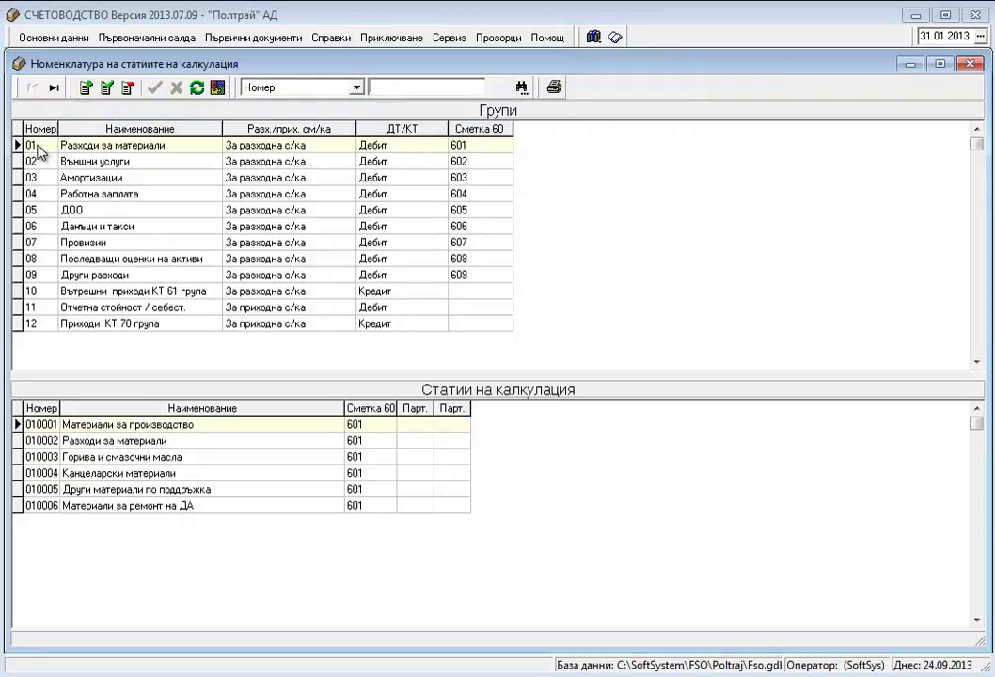
{"action": "left_click", "coordinate": [37, 193]}
{"action": "left_click", "coordinate": [42, 145]}
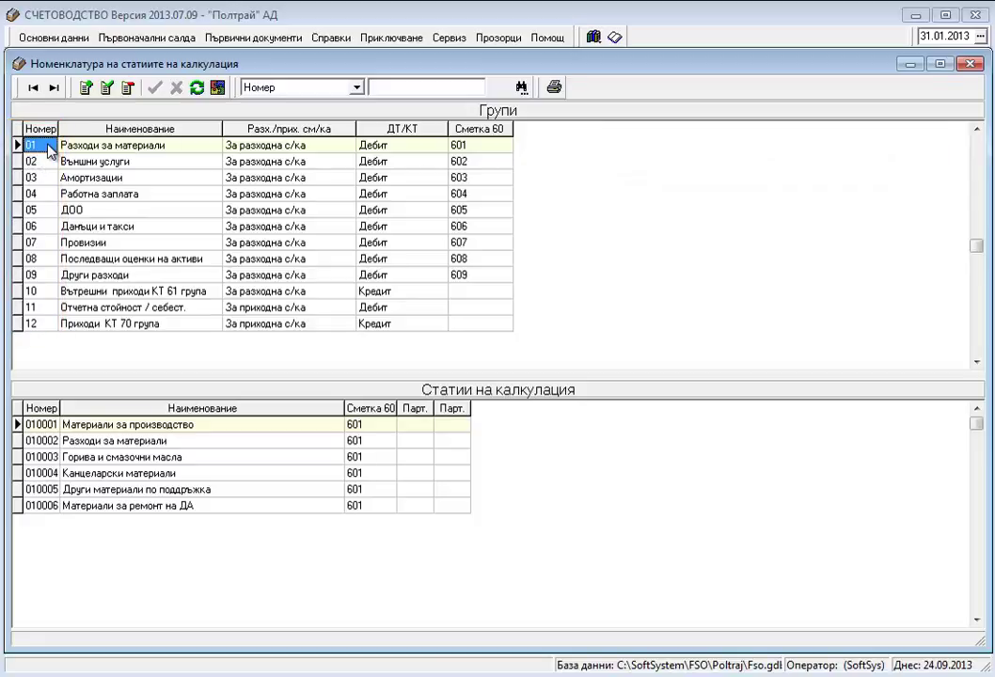
{"action": "key", "text": "Tab"}
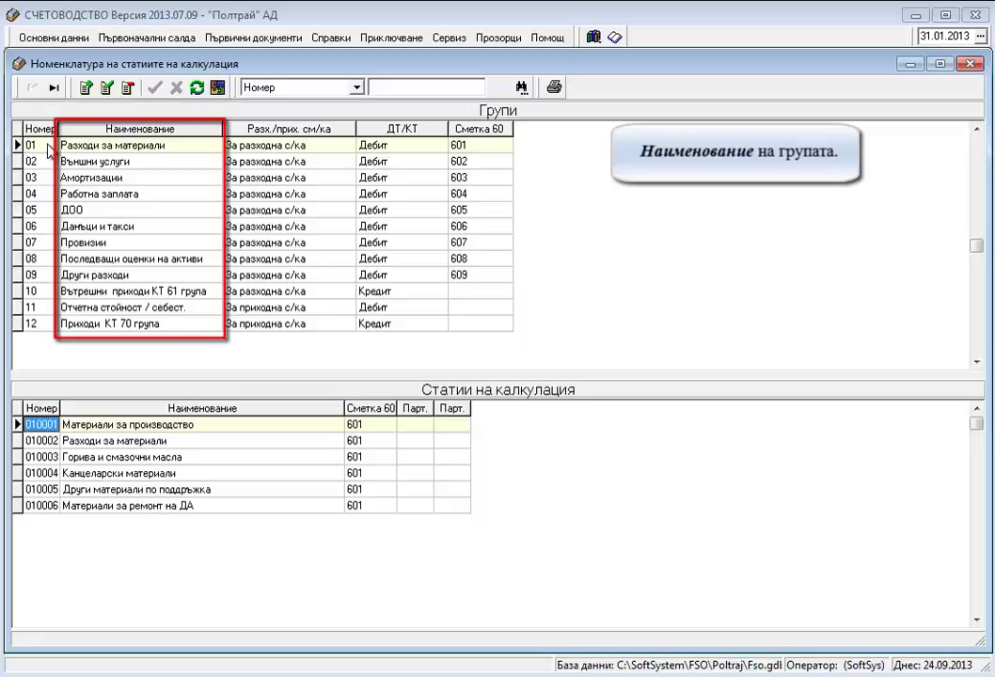
{"action": "left_click", "coordinate": [92, 148]}
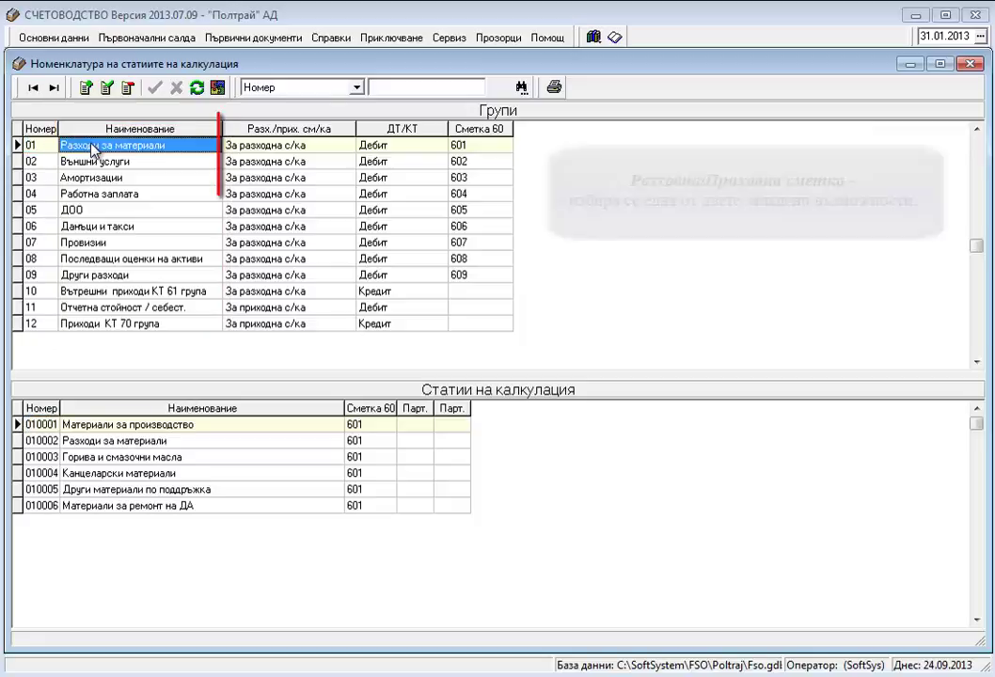
Step: View the available expense/income account options (Разх./прих. см/ка) for group 01, Разходи за материали
{"action": "left_click", "coordinate": [350, 147]}
{"action": "left_click", "coordinate": [349, 145]}
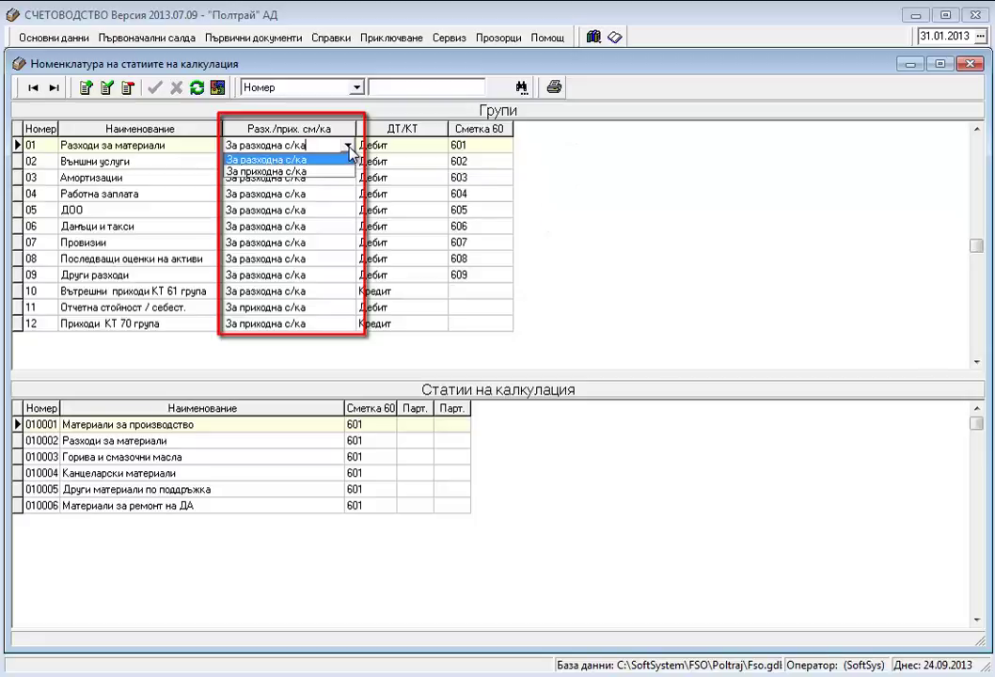
{"action": "left_click", "coordinate": [349, 145]}
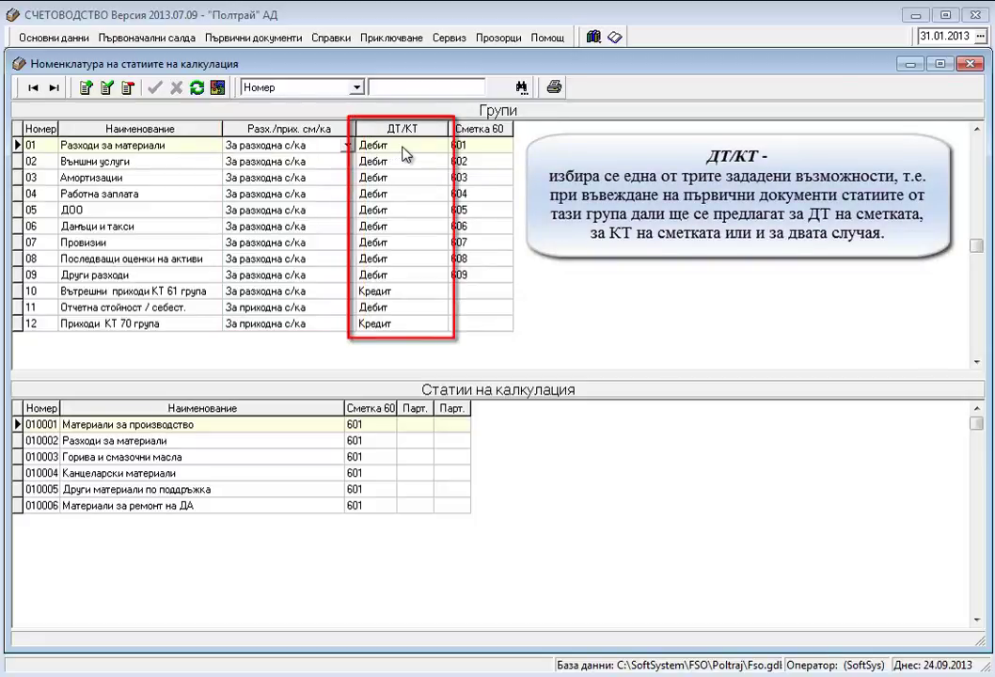
Step: Review the ДТ/КТ options Дебит, Кредит and ДТ и КТ for group 01, keeping Дебит
{"action": "left_click", "coordinate": [407, 146]}
{"action": "left_click", "coordinate": [438, 146]}
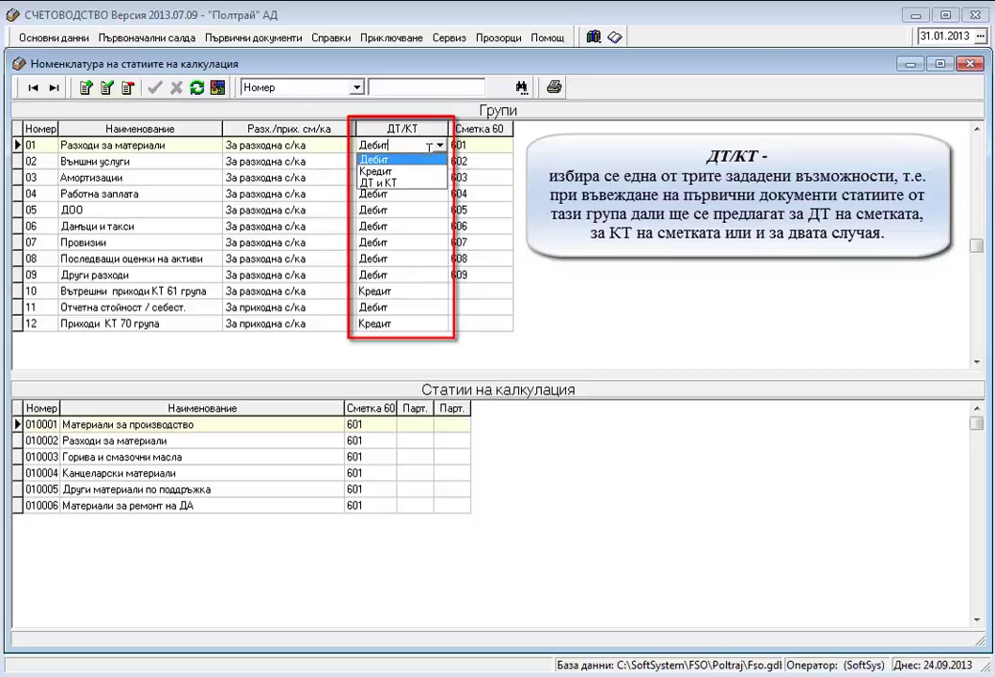
{"action": "key", "text": "Down"}
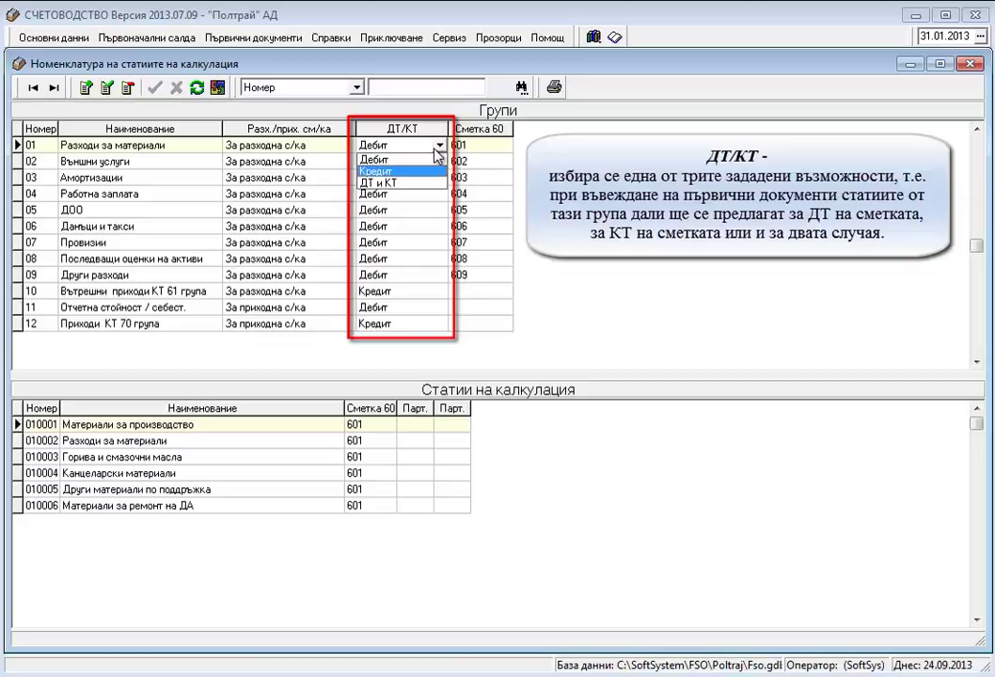
{"action": "key", "text": "Down"}
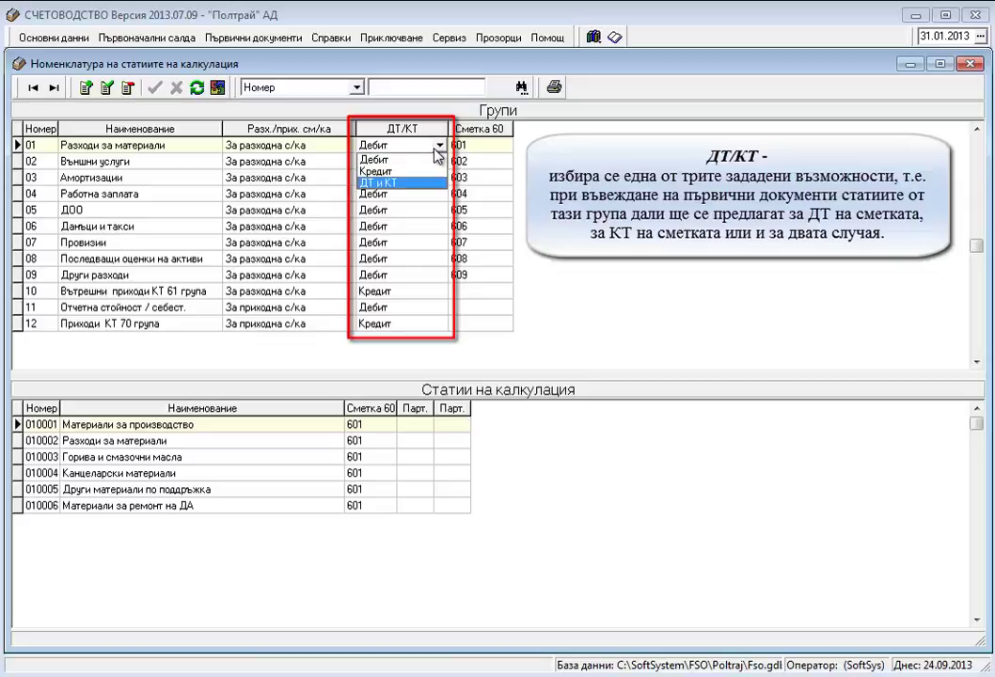
{"action": "key", "text": "Up"}
{"action": "key", "text": "Up"}
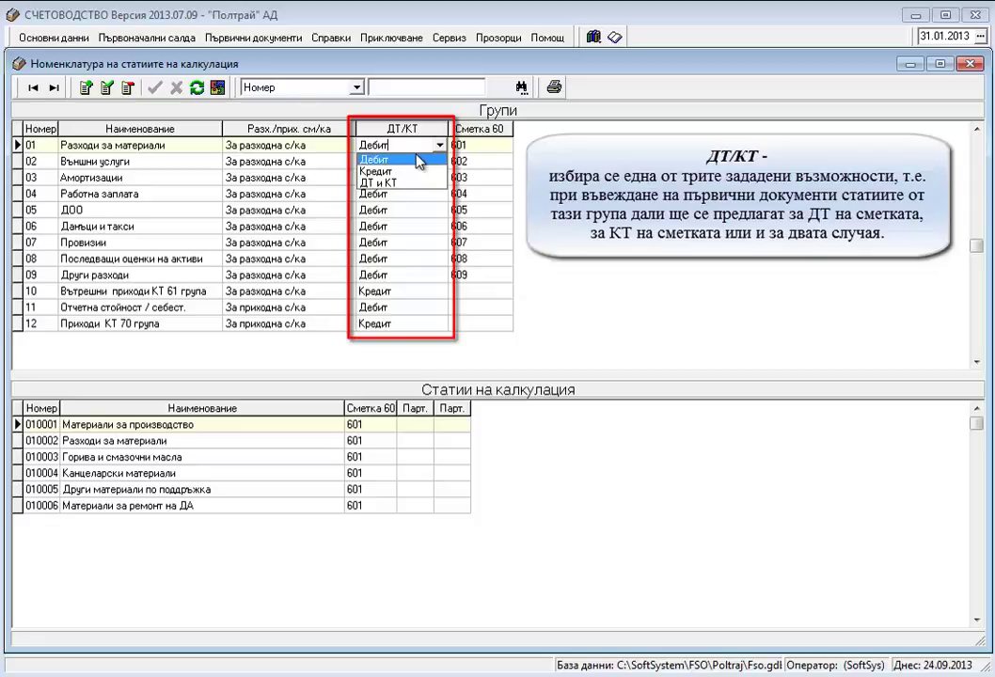
{"action": "key", "text": "Tab"}
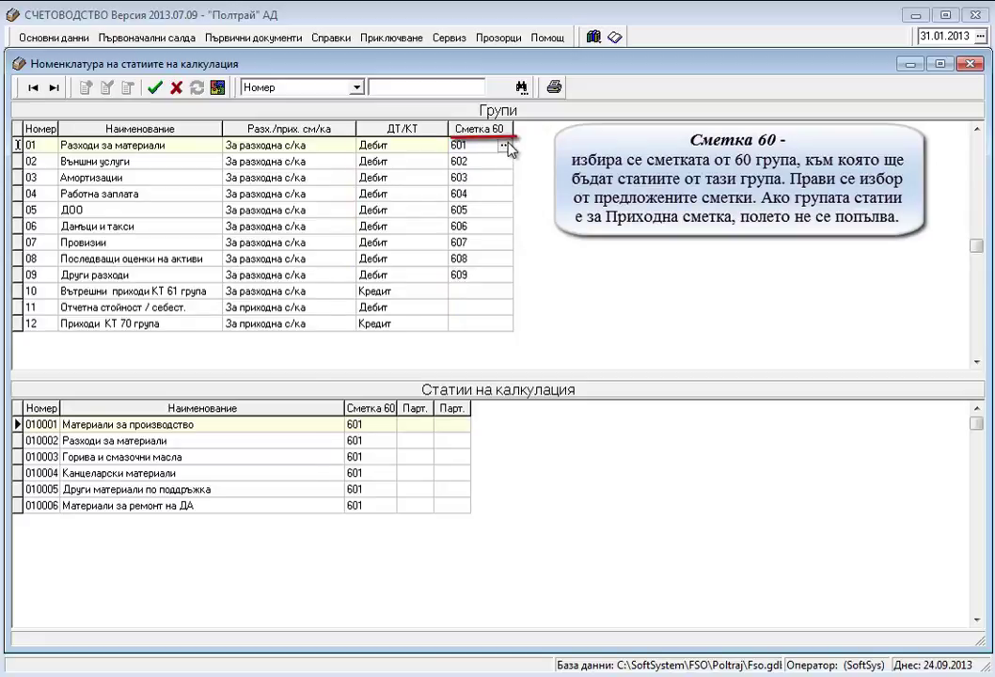
Step: Assign account 601, Разходи за материали, as Сметка 60 for group 01 from the account list
{"action": "left_click", "coordinate": [504, 144]}
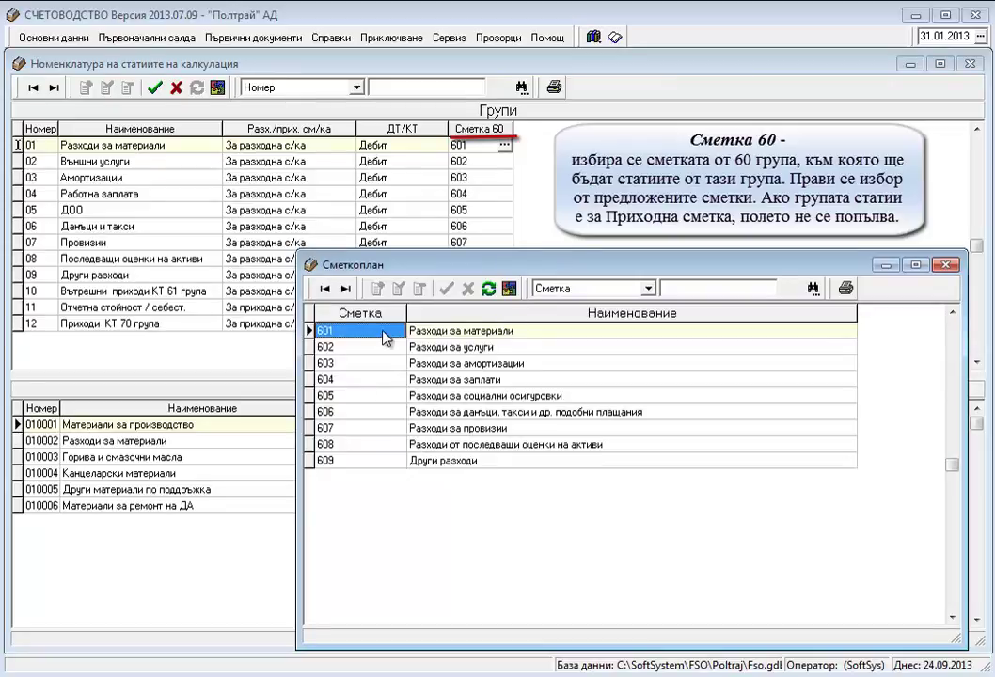
{"action": "left_click", "coordinate": [427, 332]}
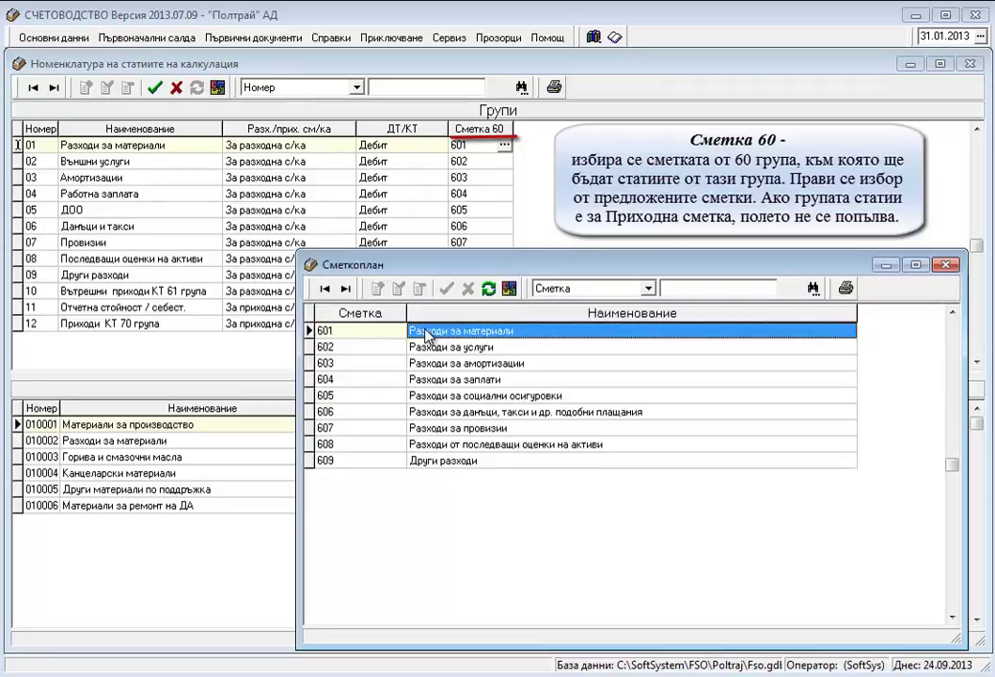
{"action": "double_click", "coordinate": [428, 332]}
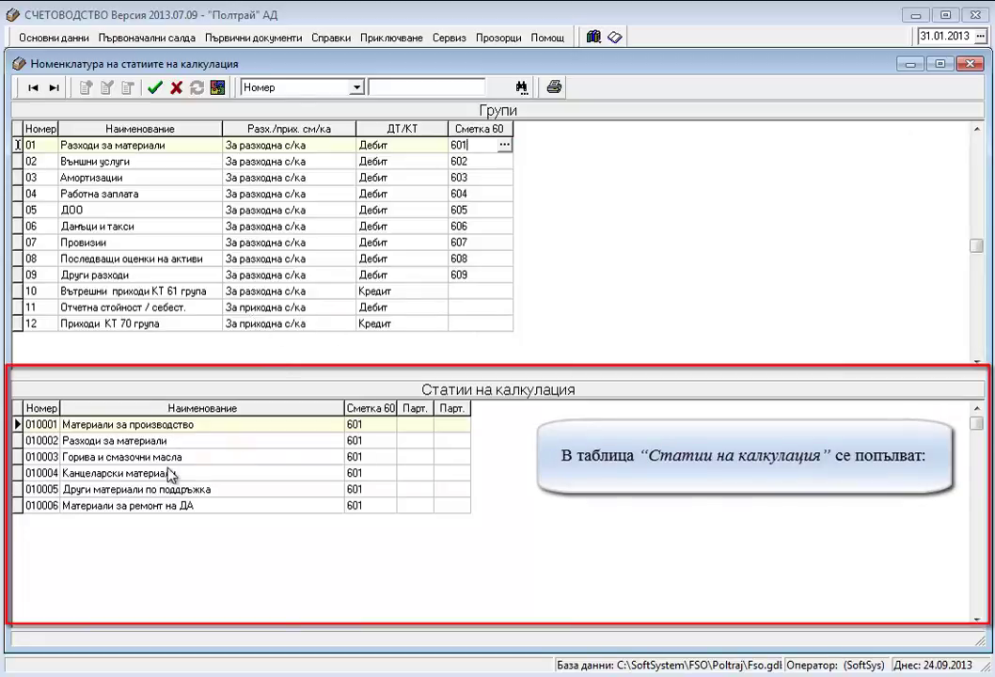
Step: Examine the number, name, Сметка 60 and both Партида fields of article 010001, Материали за производство
{"action": "left_click", "coordinate": [41, 429]}
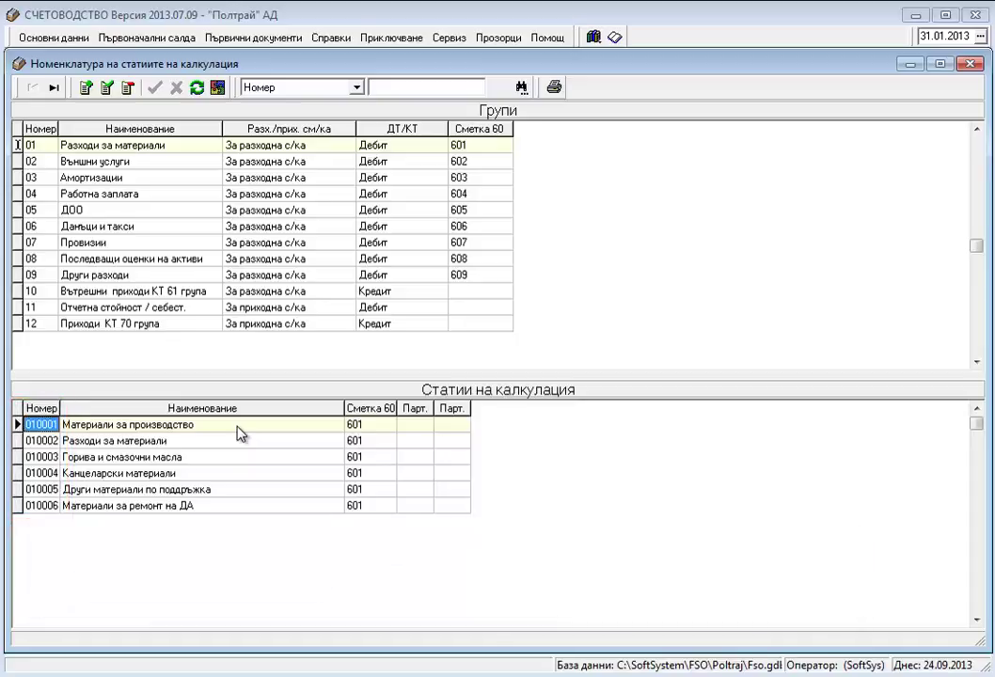
{"action": "left_click", "coordinate": [238, 427]}
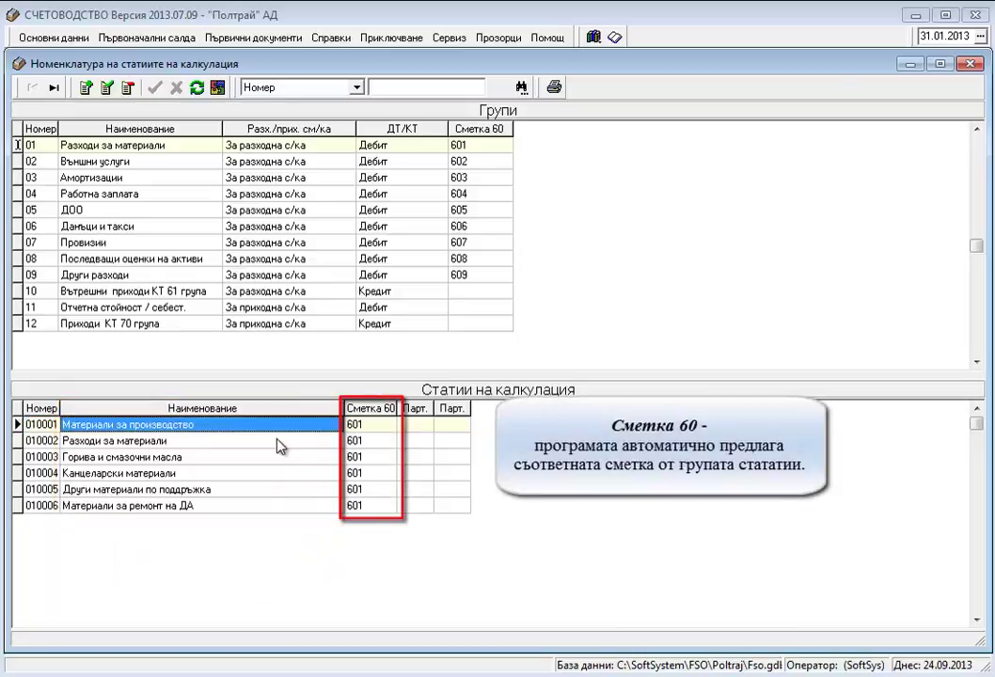
{"action": "left_click", "coordinate": [387, 425]}
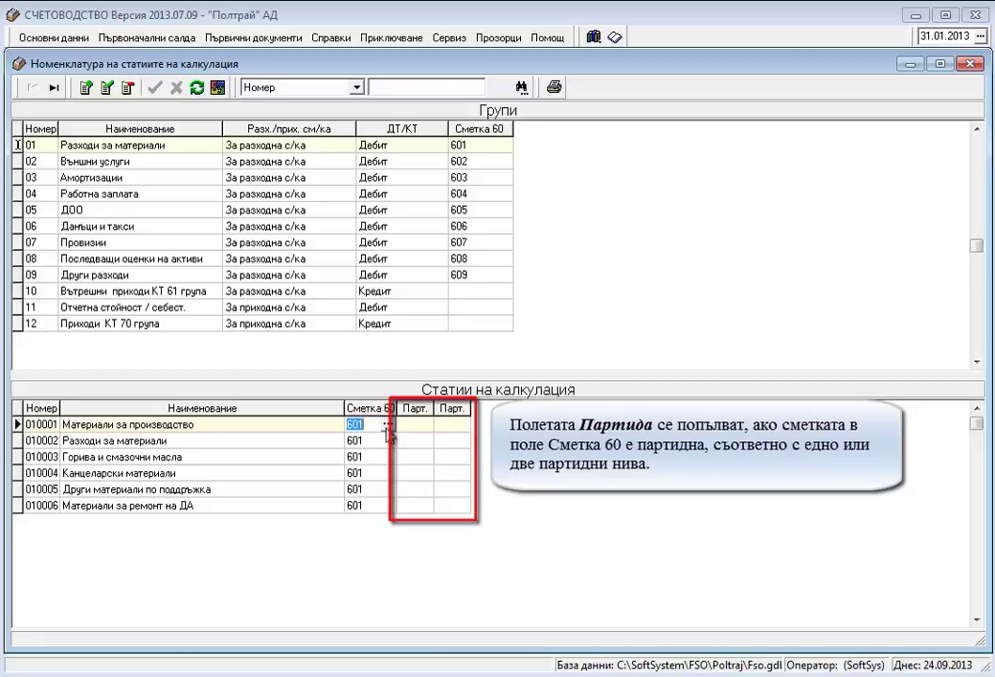
{"action": "left_click", "coordinate": [425, 425]}
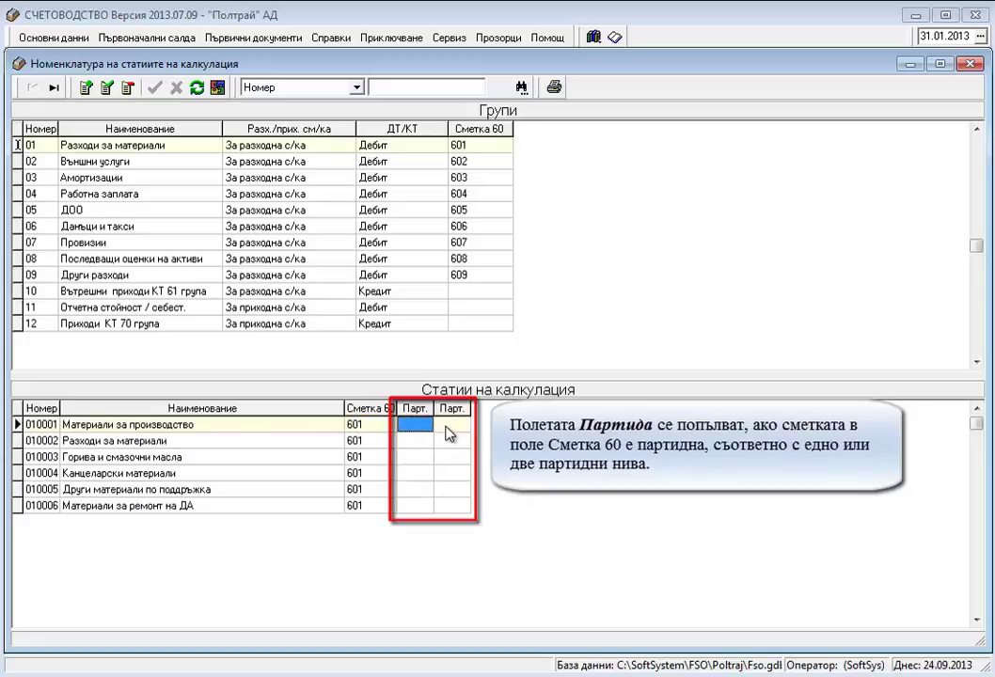
{"action": "left_click", "coordinate": [446, 428]}
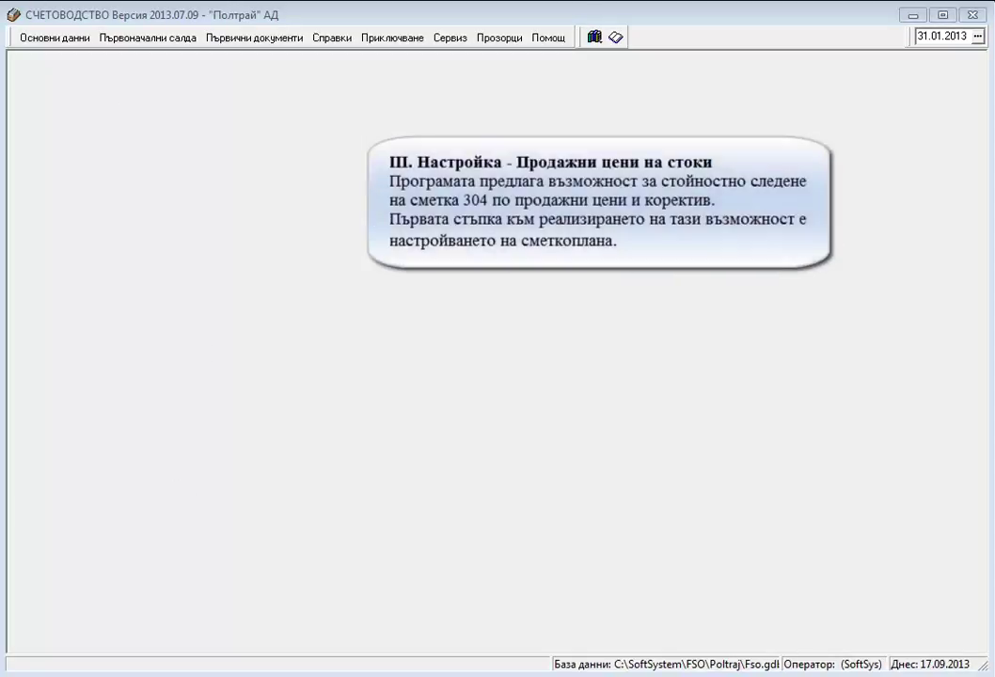
Step: Open the chart of accounts settings and review goods account 304, its analytical accounts 30401, 30402 and 30403, and revenue account 702
{"action": "left_click", "coordinate": [29, 40]}
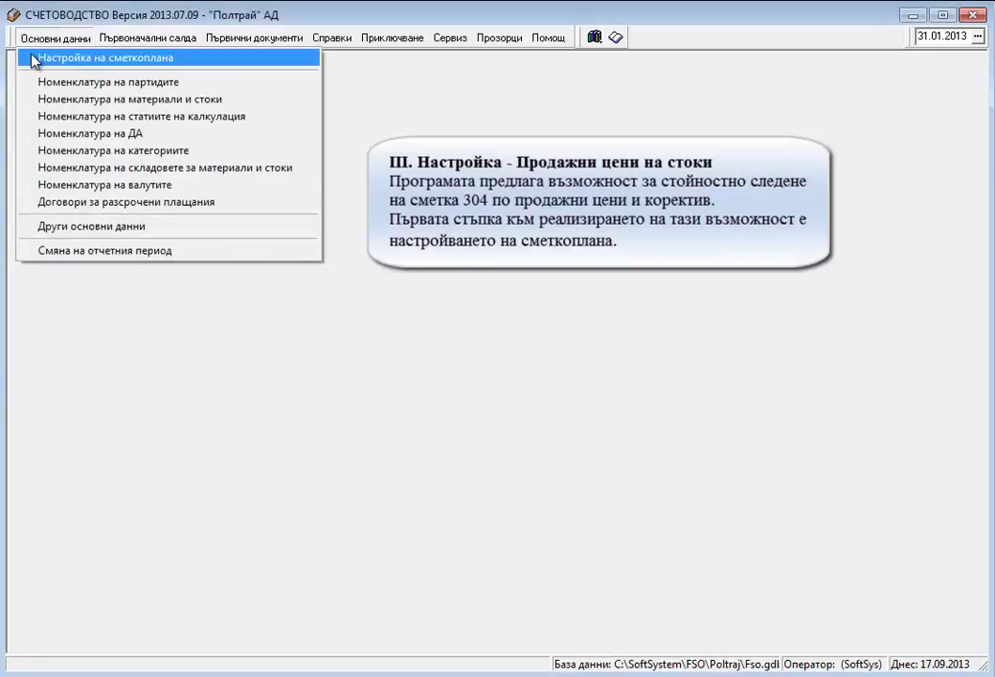
{"action": "left_click", "coordinate": [32, 59]}
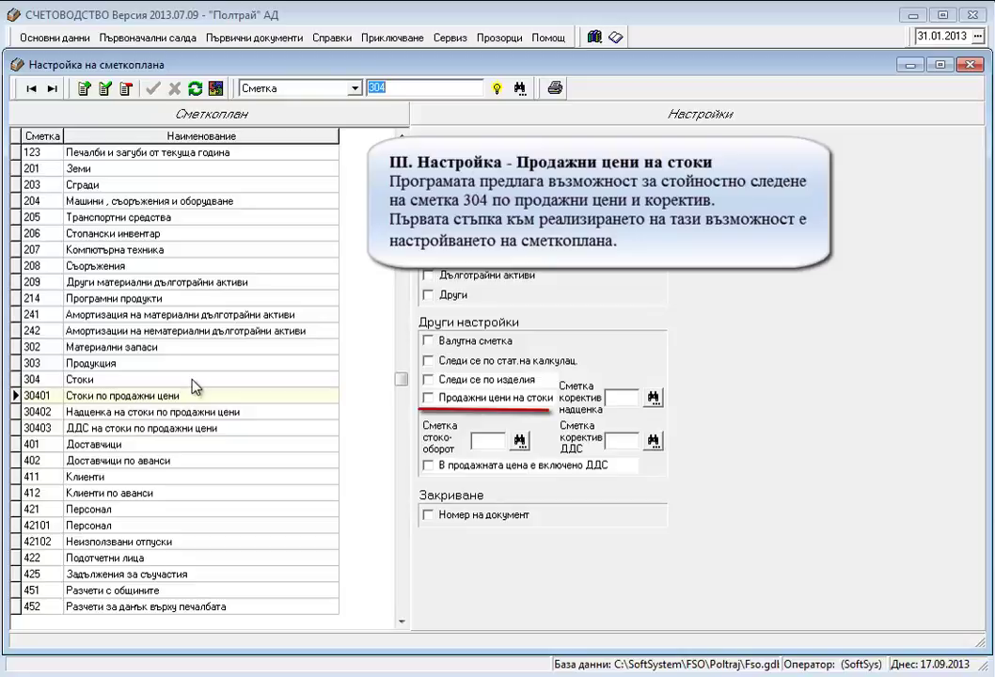
{"action": "left_click", "coordinate": [192, 380]}
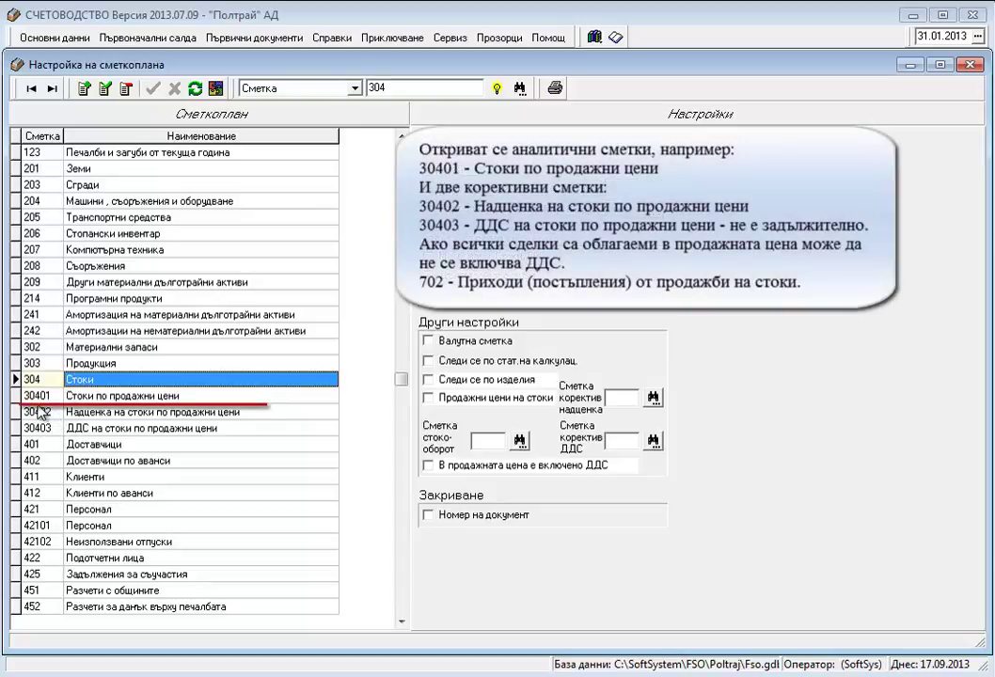
{"action": "left_click", "coordinate": [125, 398]}
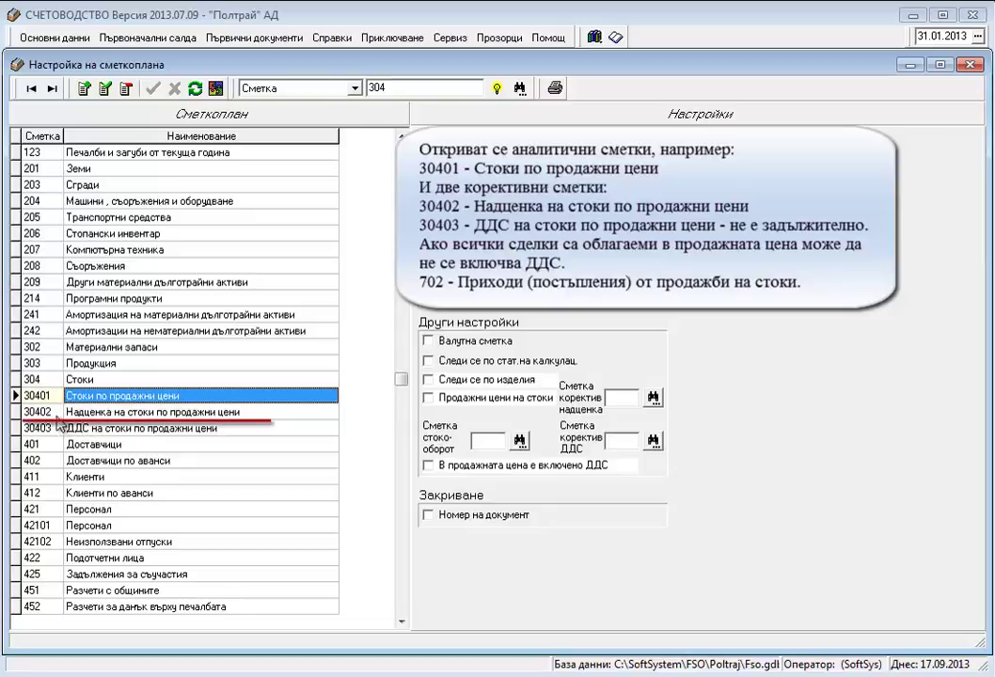
{"action": "left_click", "coordinate": [83, 415]}
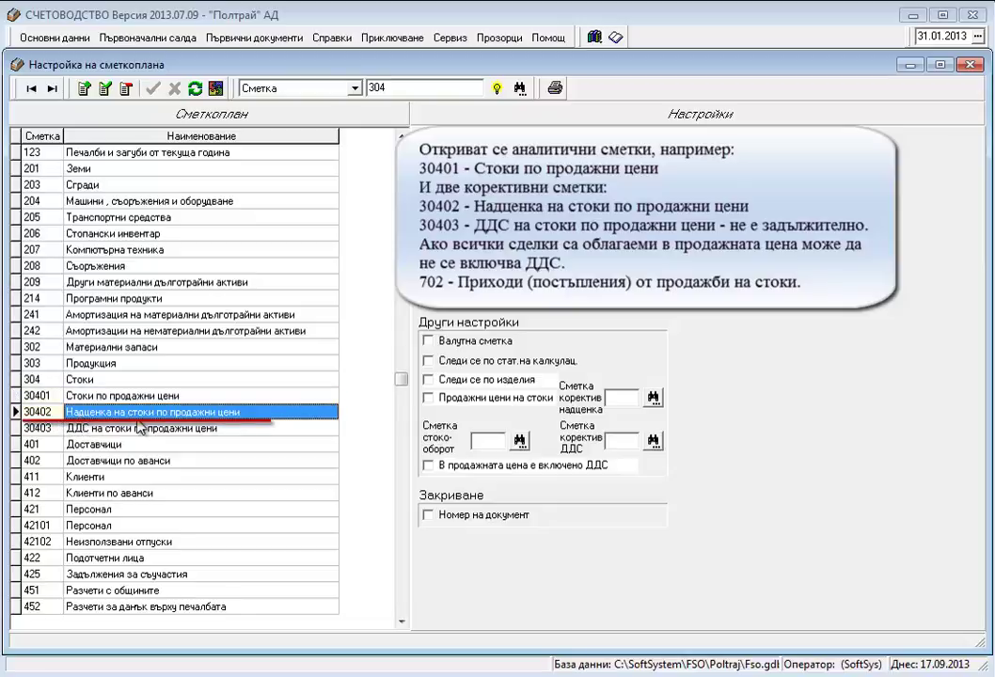
{"action": "left_click", "coordinate": [138, 432]}
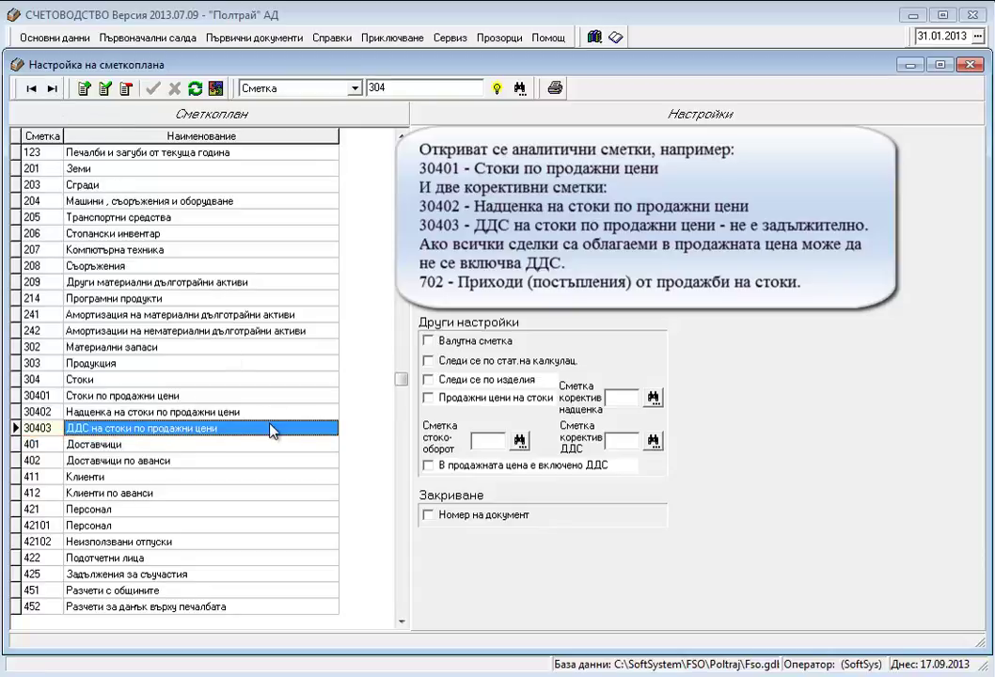
{"action": "left_click", "coordinate": [53, 89]}
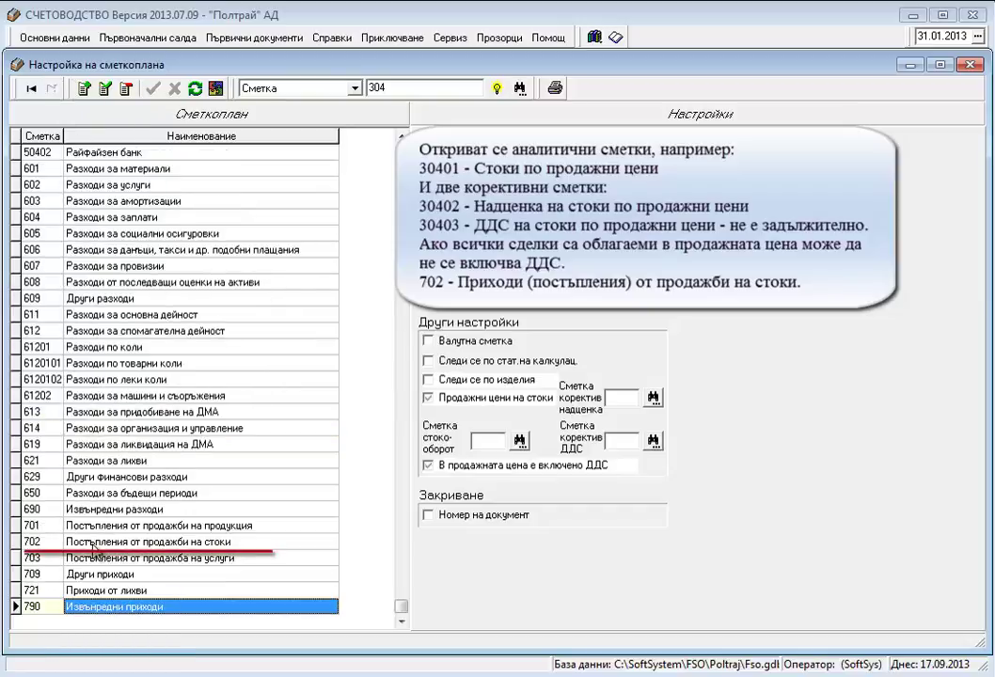
{"action": "left_click", "coordinate": [93, 543]}
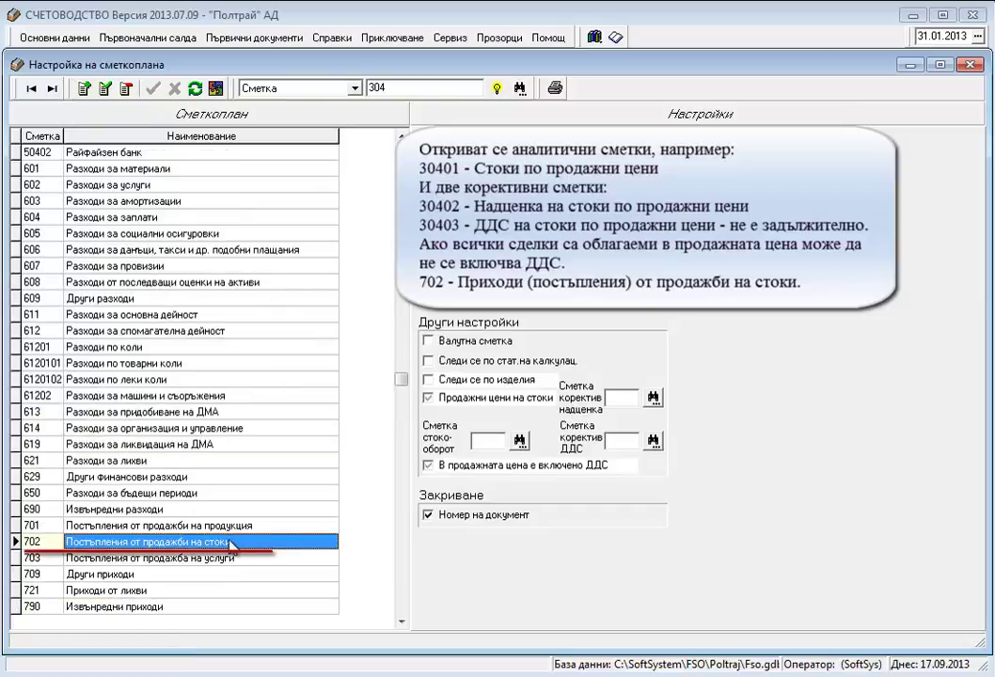
Step: Find account 30401, Стоки по продажни цени, and enable its Продажни цени на стоки setting
{"action": "left_click", "coordinate": [370, 85]}
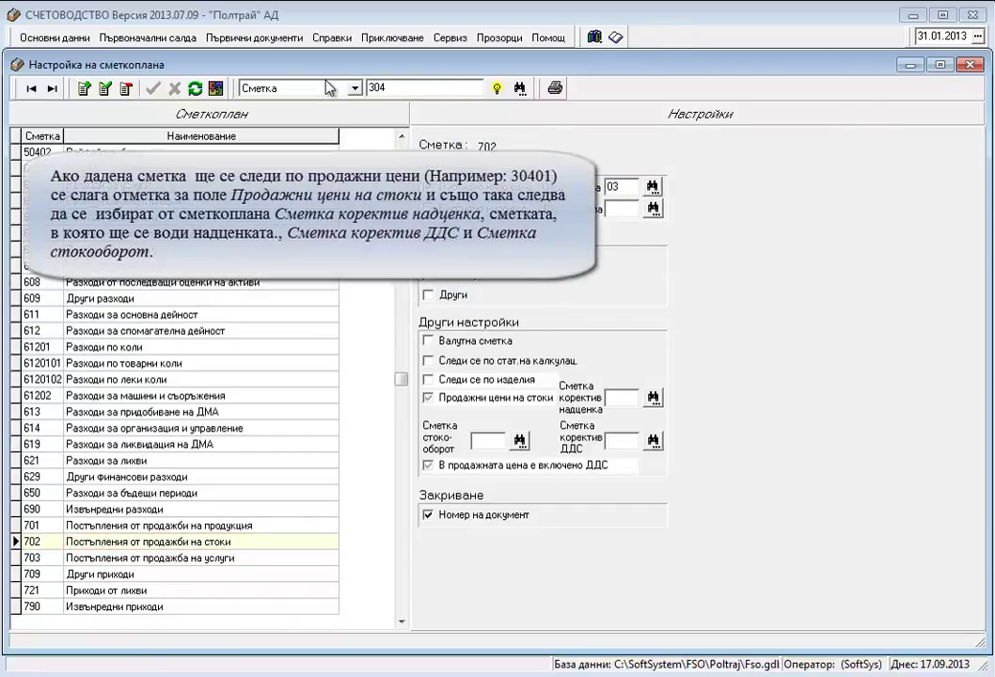
{"action": "type", "text": "0"}
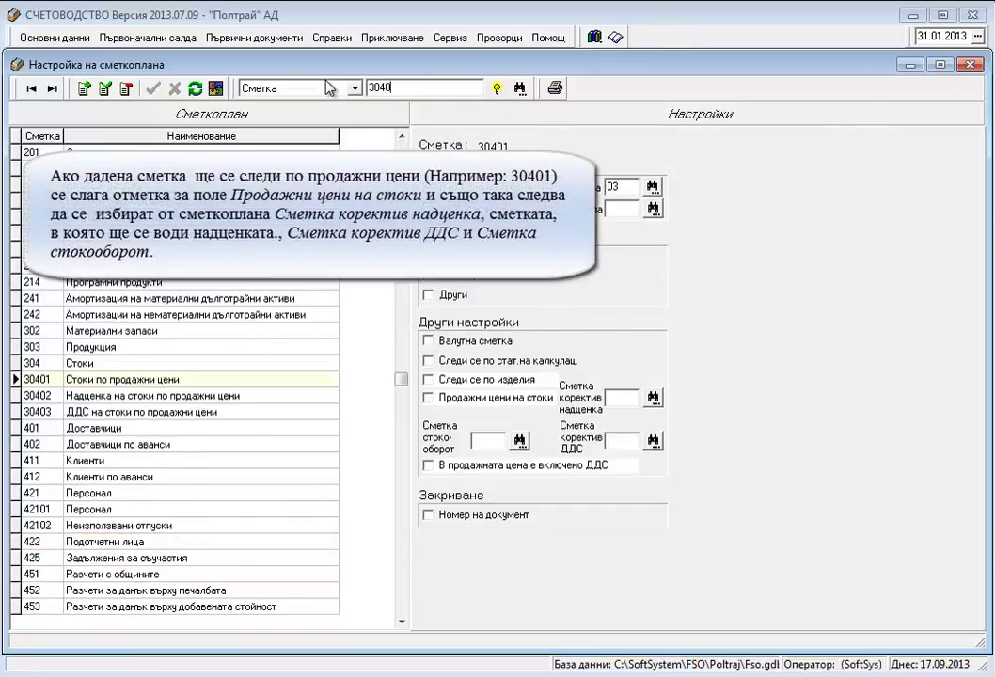
{"action": "left_click", "coordinate": [212, 381]}
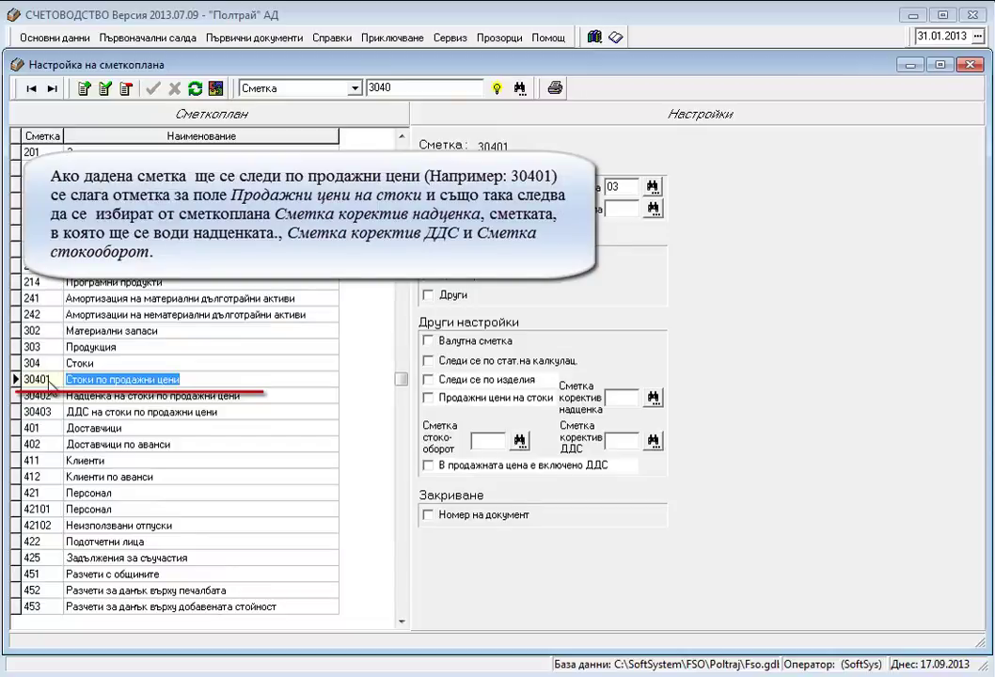
{"action": "left_click", "coordinate": [49, 381]}
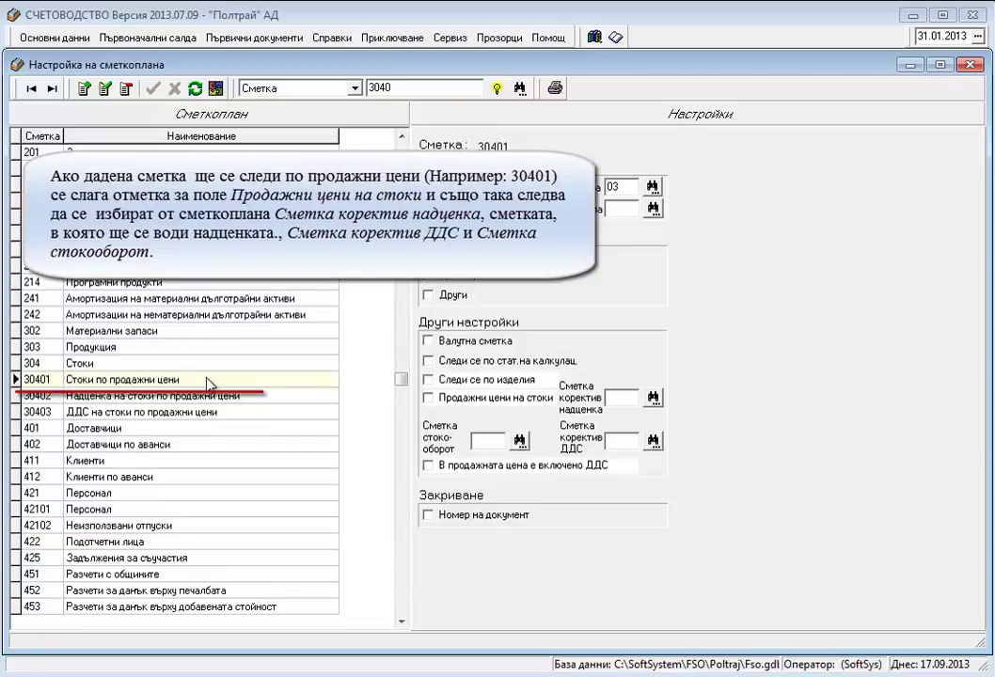
{"action": "left_click", "coordinate": [431, 398]}
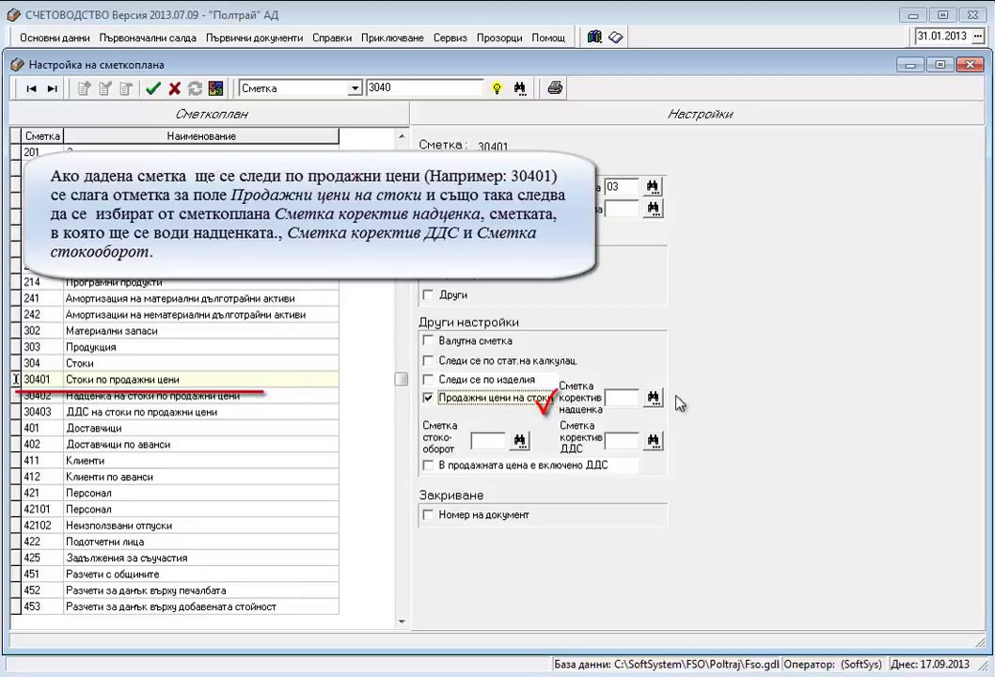
Step: Assign account 30402, Надценка на стоки по продажни цени, as Сметка коректив надценка for account 30401 from the account list
{"action": "left_click", "coordinate": [652, 398]}
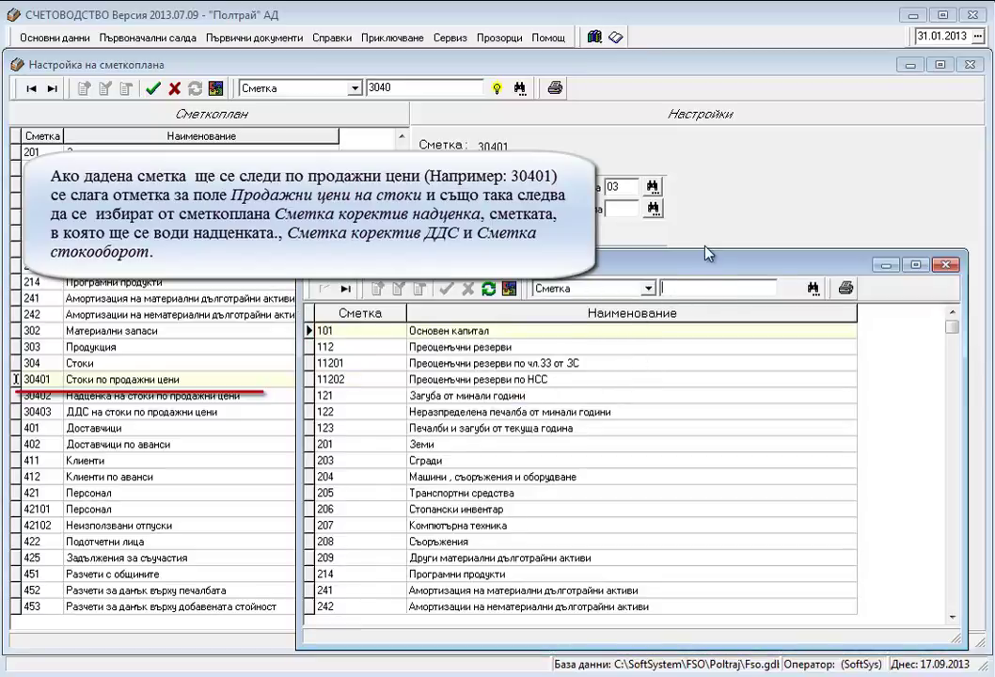
{"action": "type", "text": "30"}
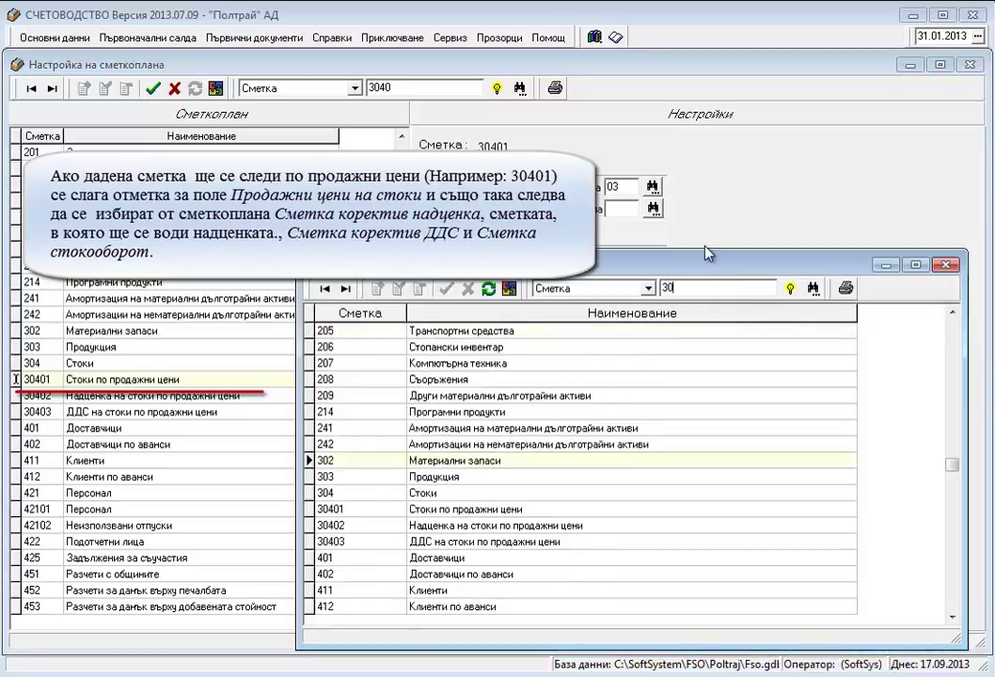
{"action": "left_click", "coordinate": [426, 526]}
{"action": "double_click", "coordinate": [426, 527]}
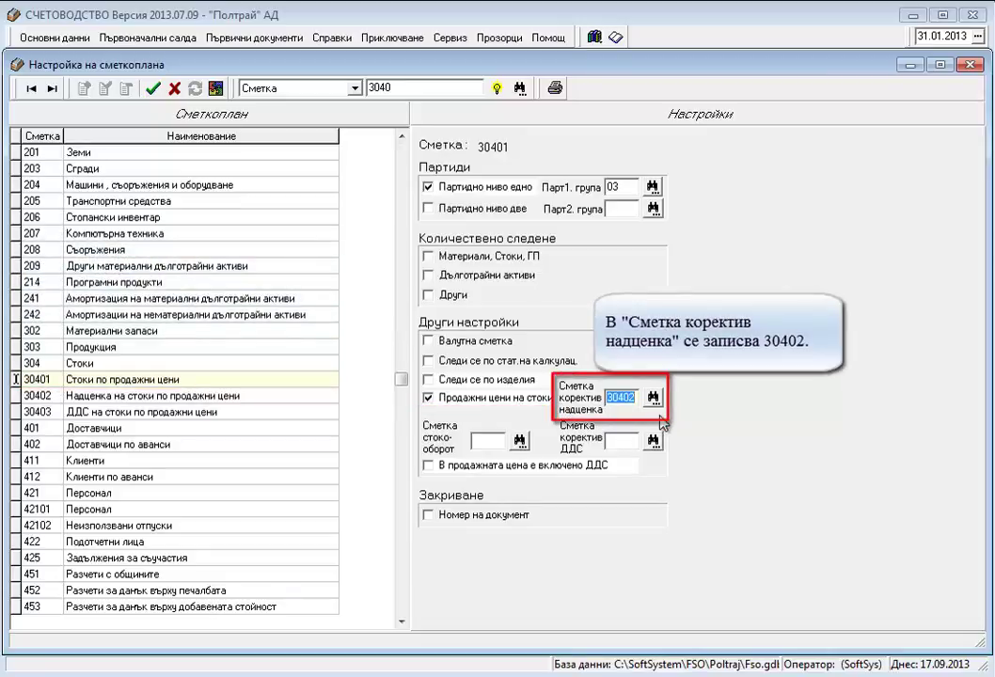
Step: Set Сметка стокооборот for account 30401 to 702
{"action": "left_click", "coordinate": [481, 442]}
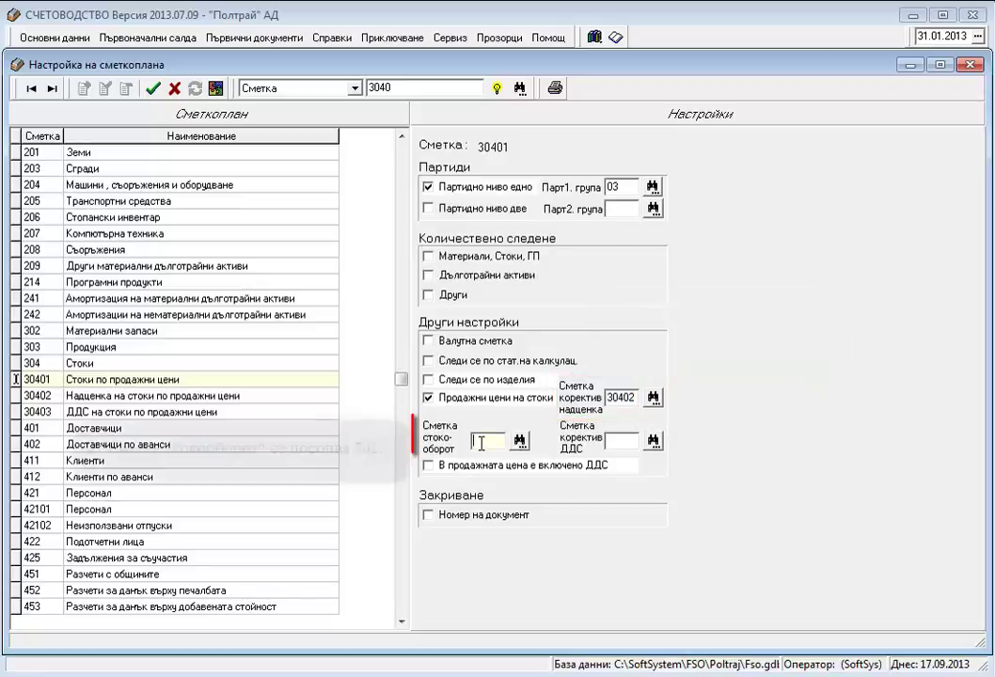
{"action": "type", "text": "702"}
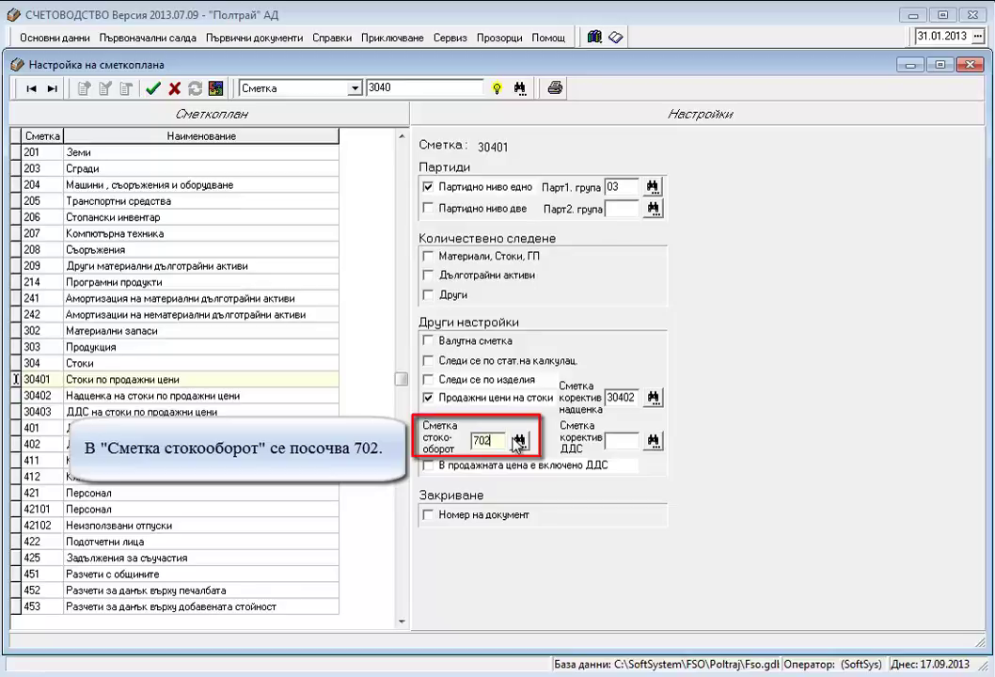
{"action": "key", "text": "Tab"}
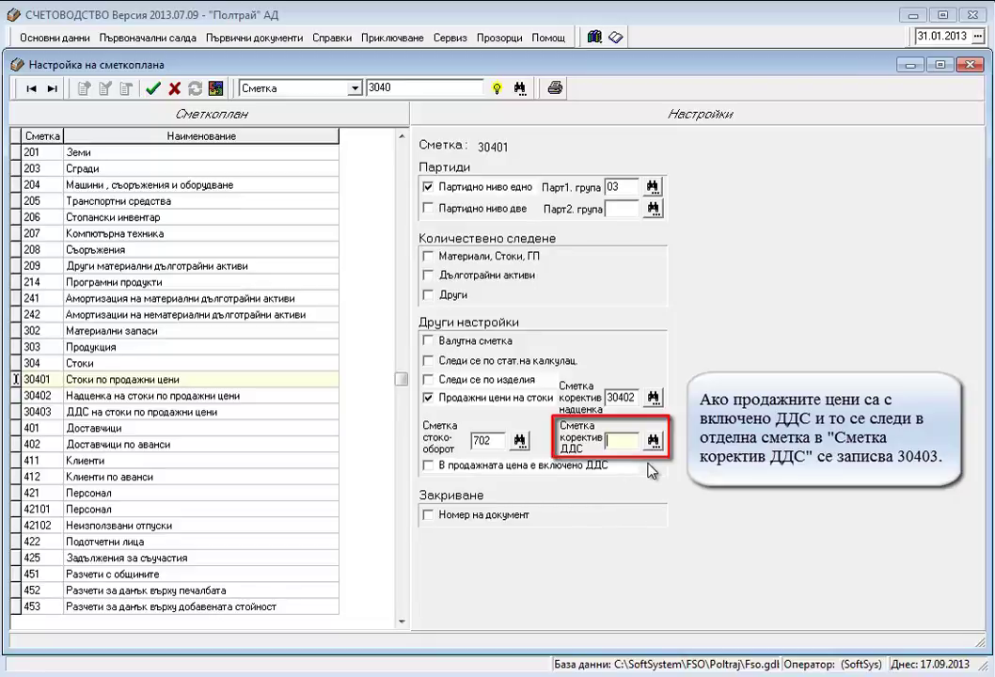
Step: Set Сметка коректив ДДС to 30403, enable В продажната цена е включено ДДС, and save the settings of account 30401
{"action": "type", "text": "304"}
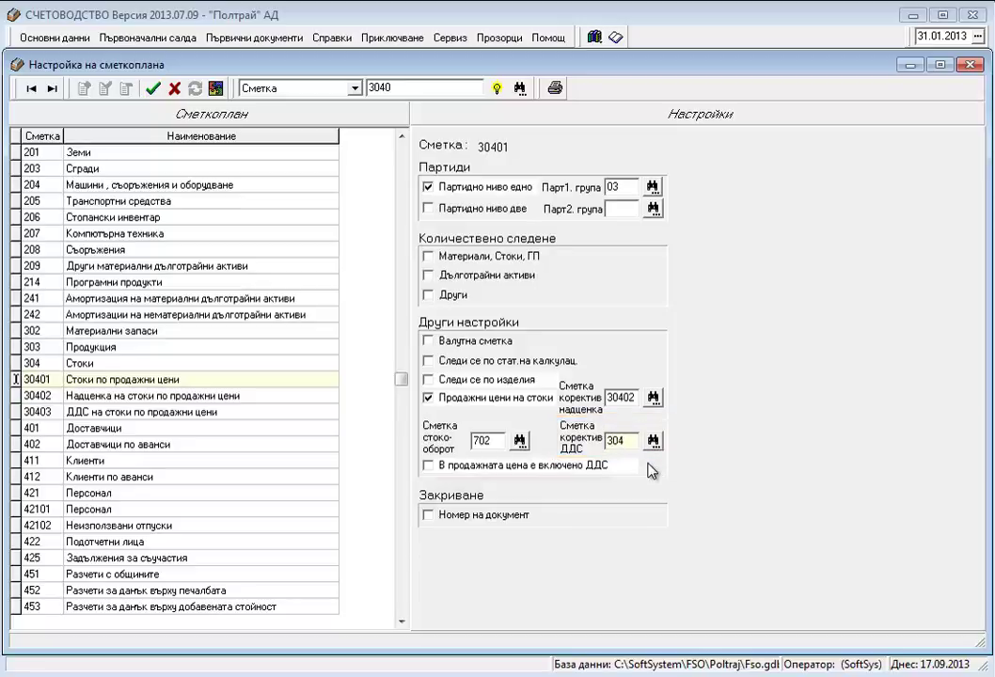
{"action": "type", "text": "03"}
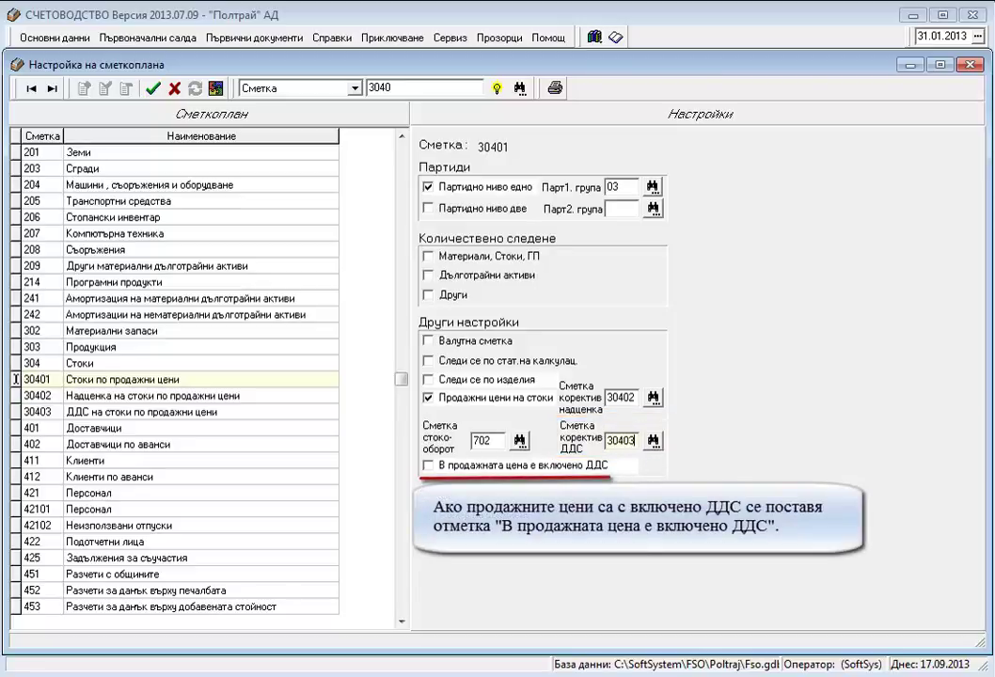
{"action": "left_click", "coordinate": [428, 465]}
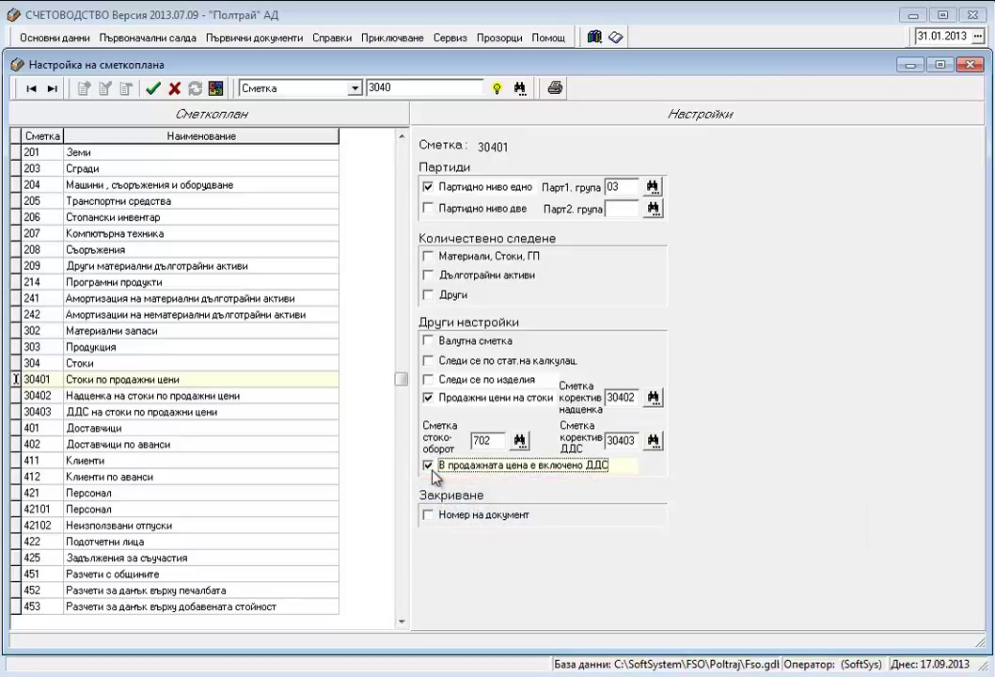
{"action": "left_click", "coordinate": [153, 88]}
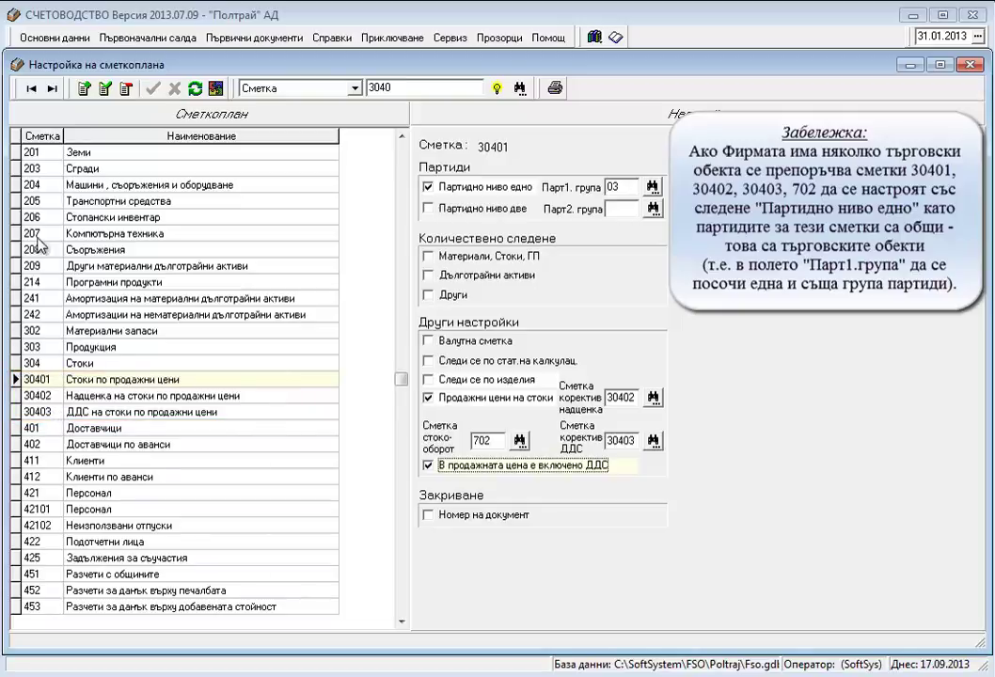
Step: Select group 03, ОБЕКТИ, as Парт1. група for account 702, Постъпления от продажби на стоки
{"action": "left_click", "coordinate": [53, 88]}
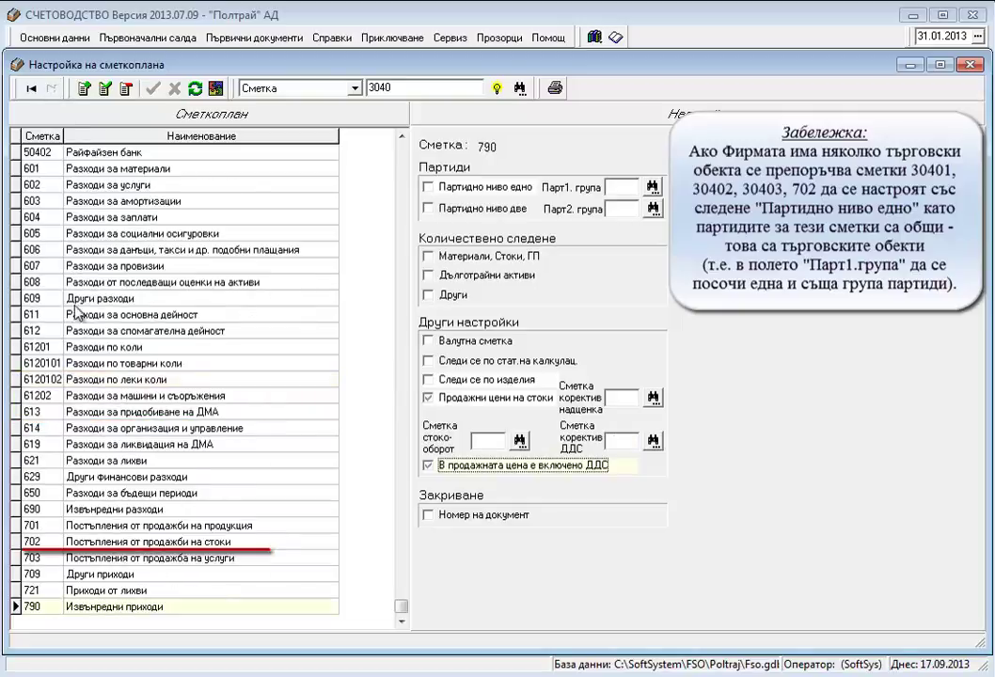
{"action": "left_click", "coordinate": [99, 543]}
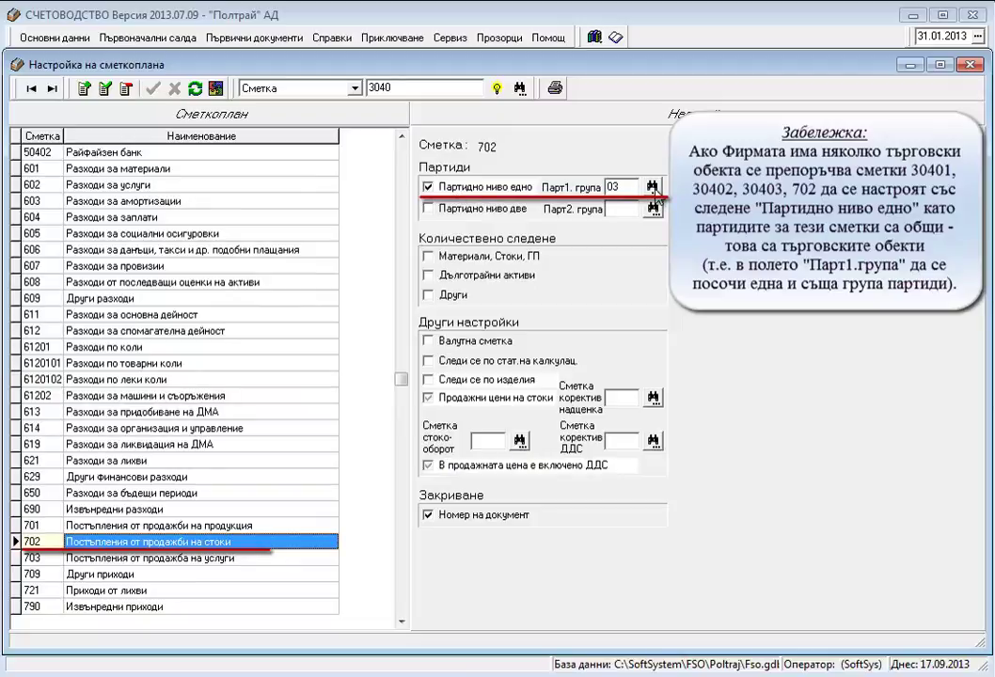
{"action": "left_click", "coordinate": [653, 191]}
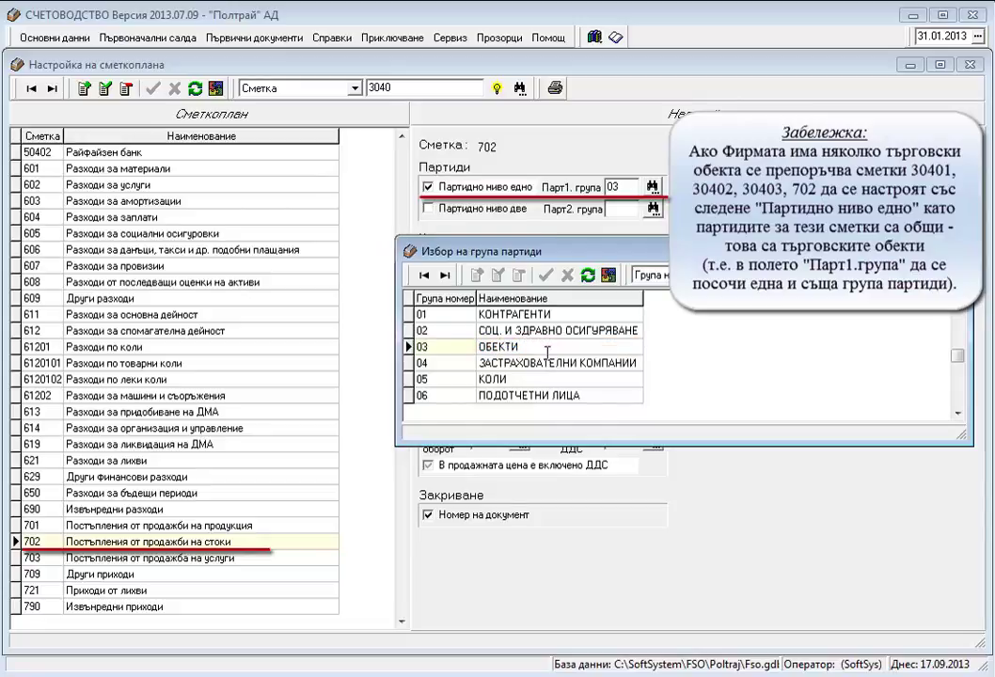
{"action": "key", "text": "Return"}
Step: Look up account 304, check the Партиди settings of account 30401, and close the chart of accounts settings
{"action": "left_click", "coordinate": [389, 90]}
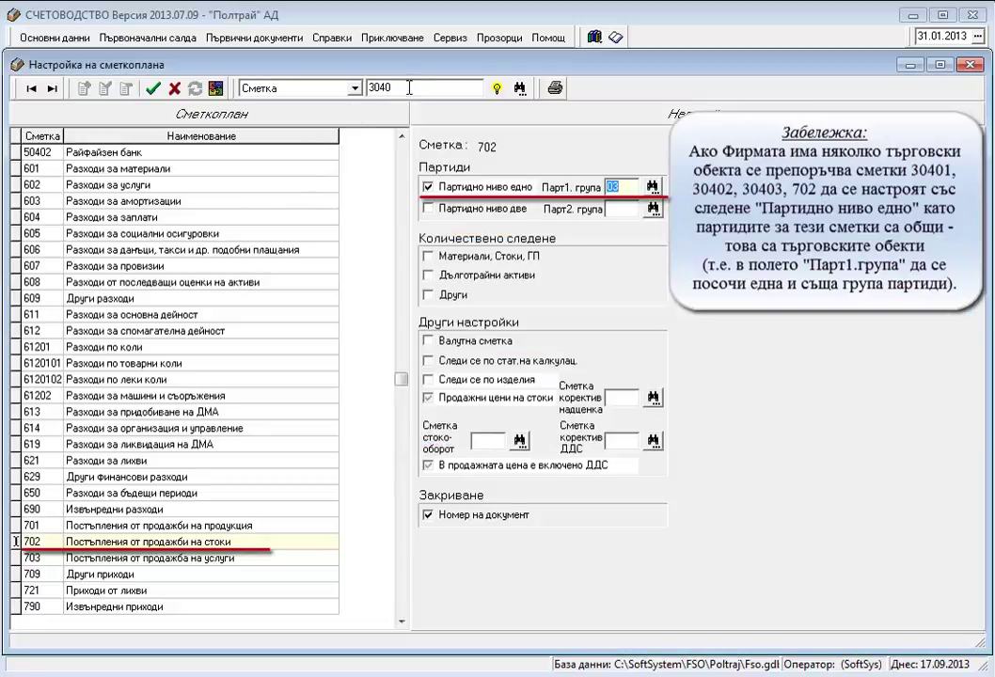
{"action": "key", "text": "BackSpace"}
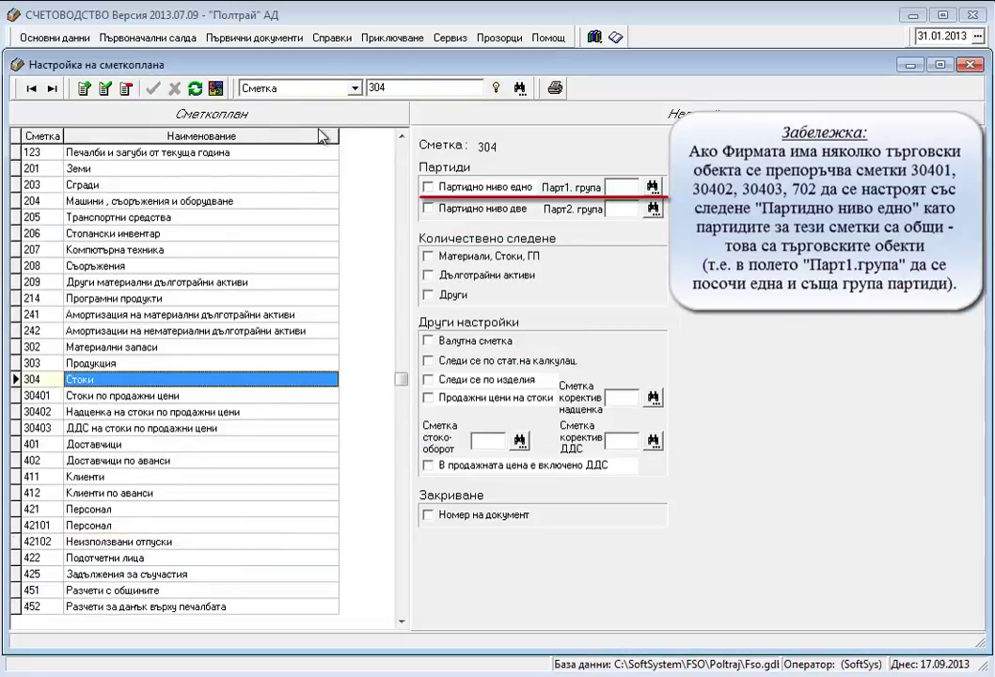
{"action": "left_click", "coordinate": [137, 396]}
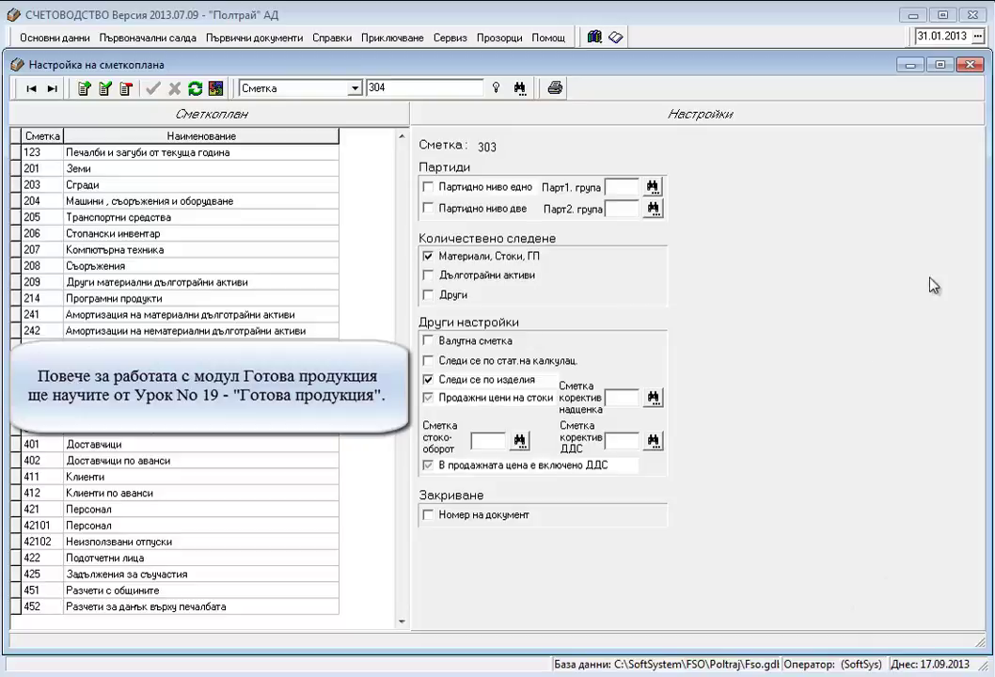
{"action": "left_click", "coordinate": [971, 65]}
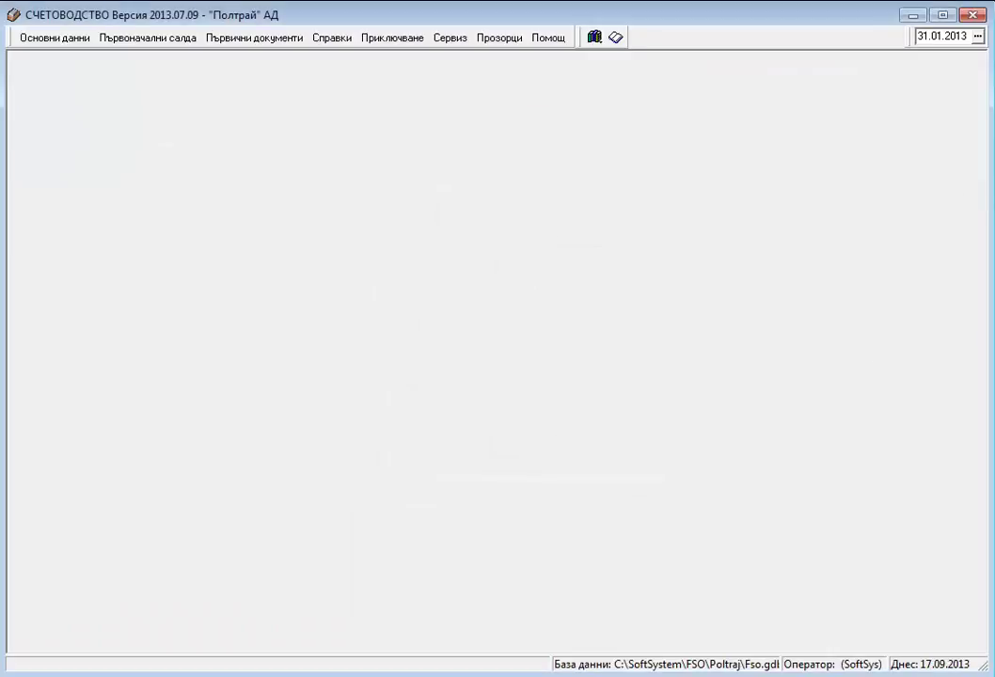